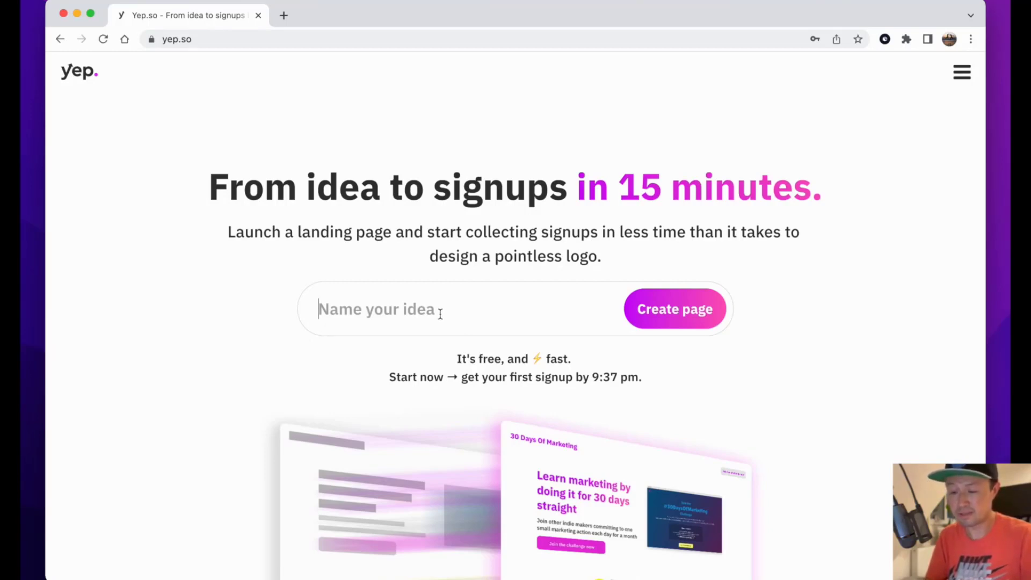
Create a landing page named 'Tweets to Blog Posts' and dismiss the welcome guide
text(Tw)
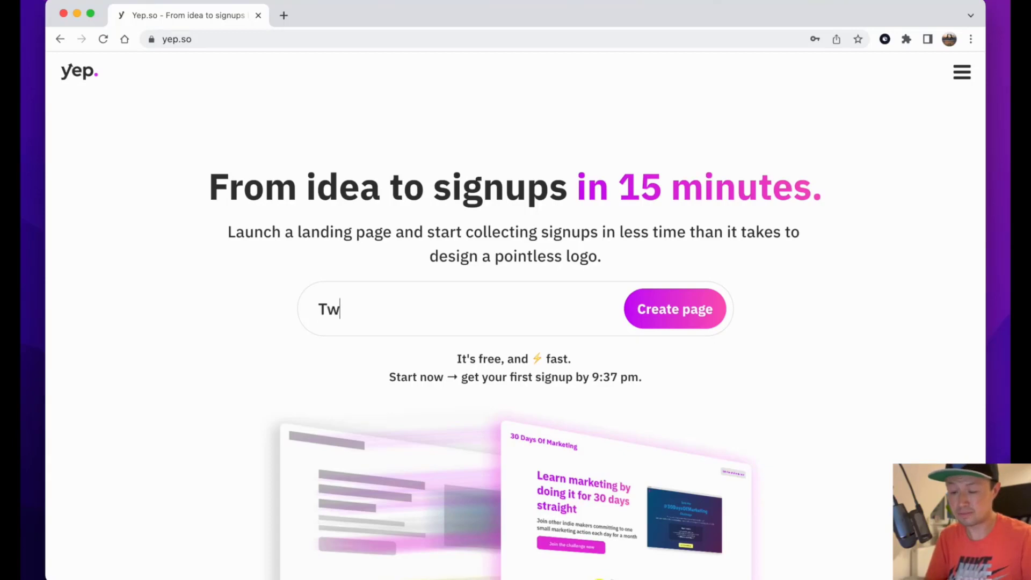
text(eets to Blog Posts)
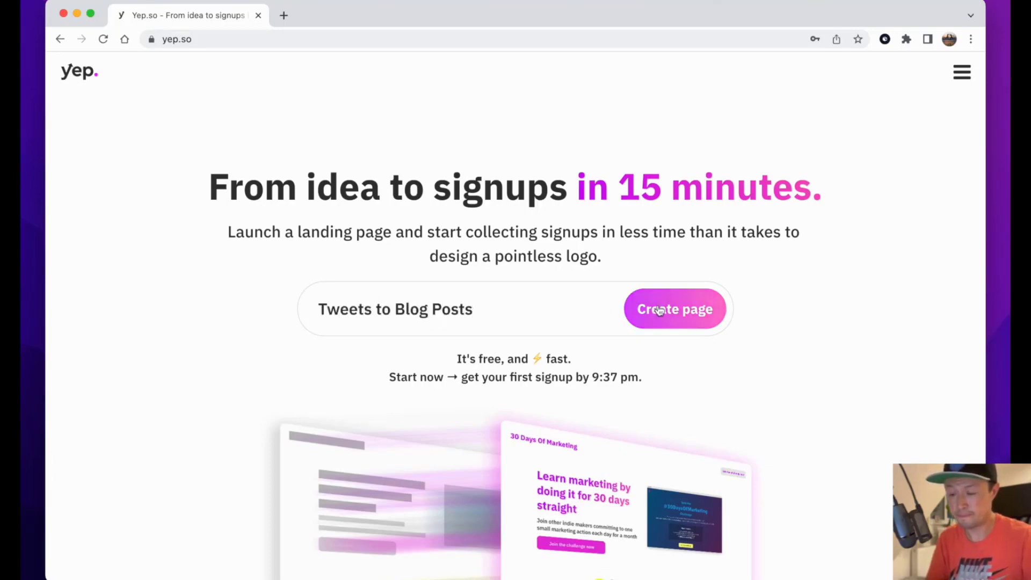
click(675, 310)
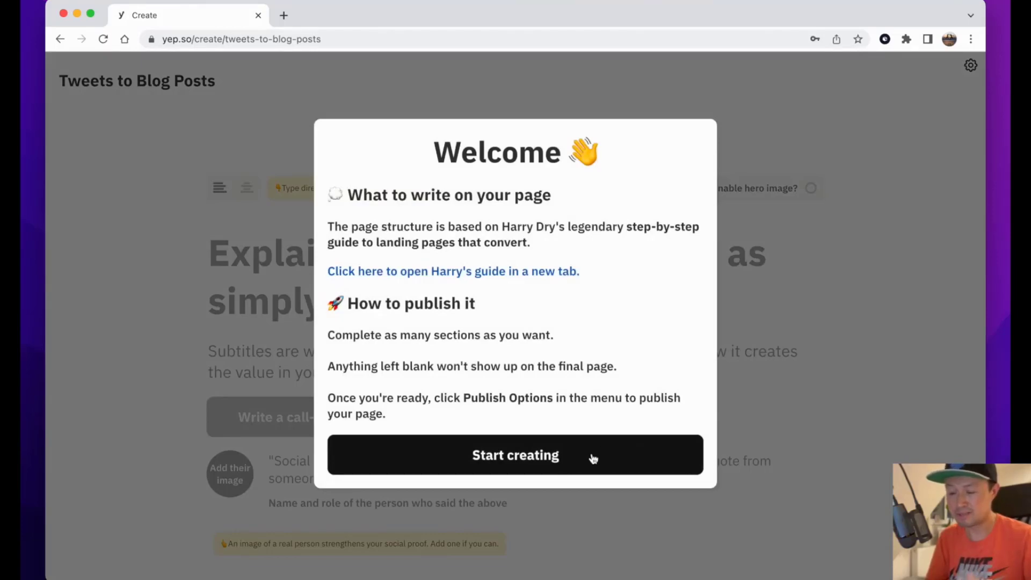
click(551, 457)
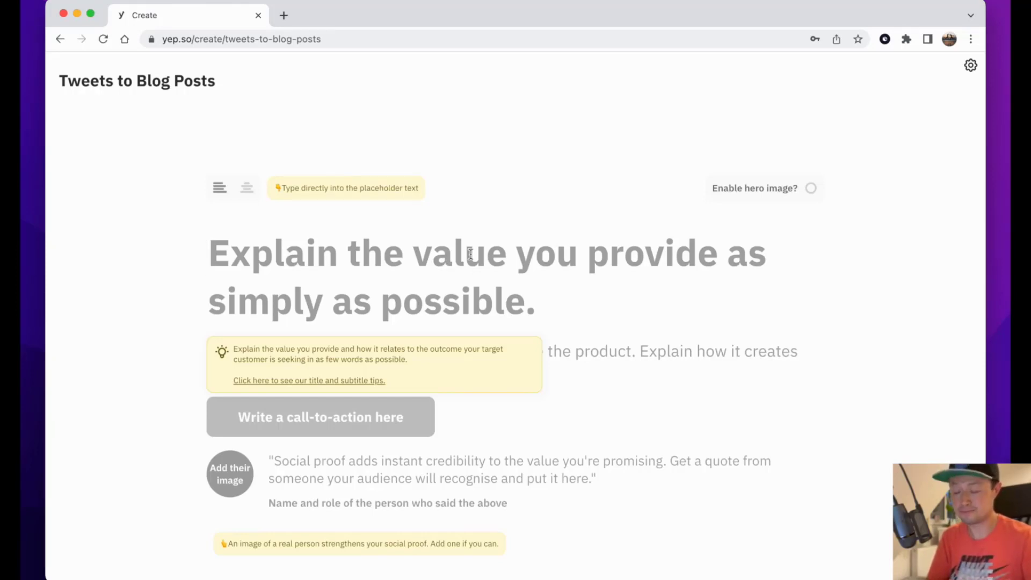
Set the headline 'Turn your Twitter feed into an SEO engine with zero effort', the subtitle, and a 'Join the waitlist' button
text(Turn your Twitter feed into an SEO engine with zero effort)
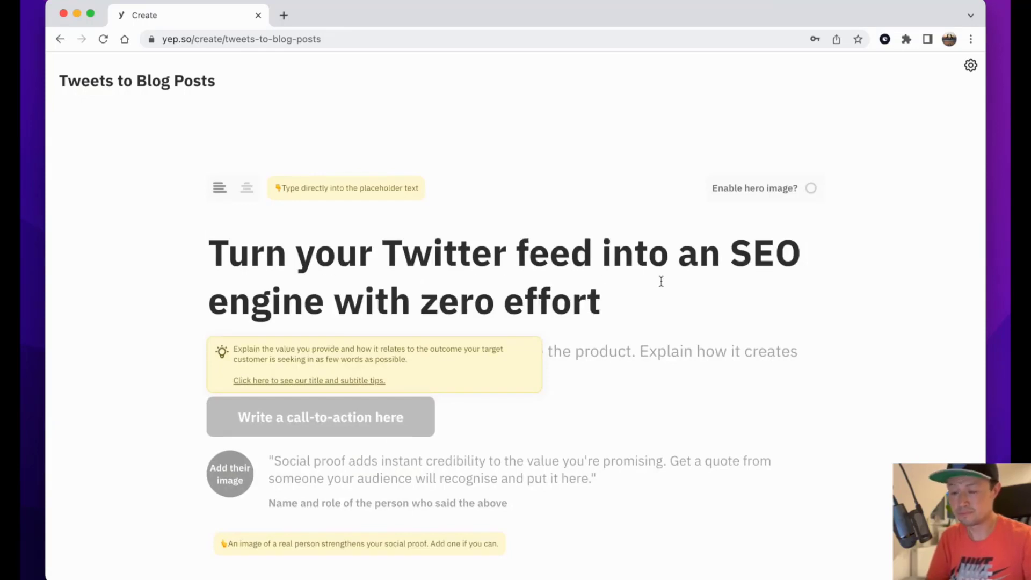
key(Return)
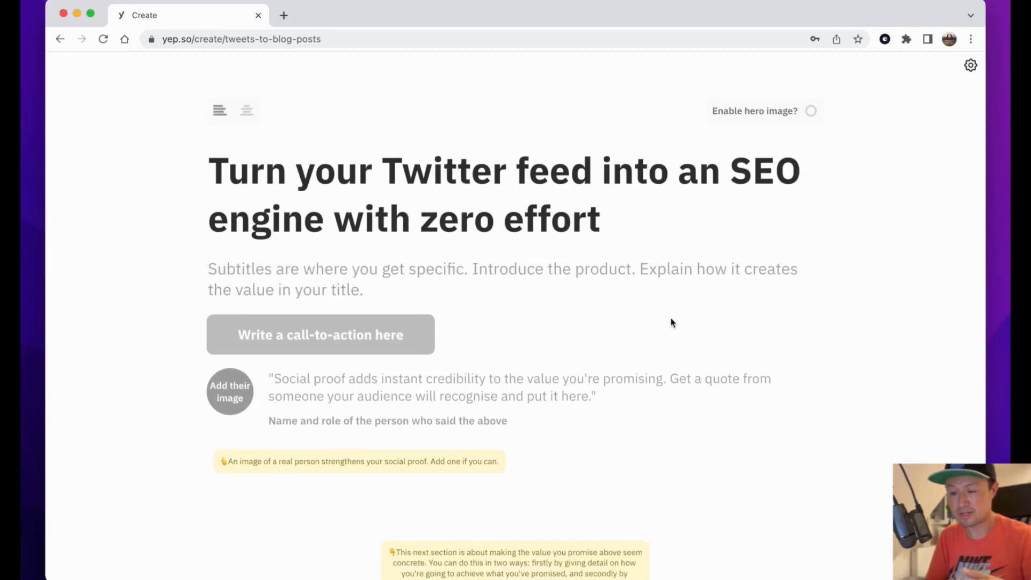
text(We )
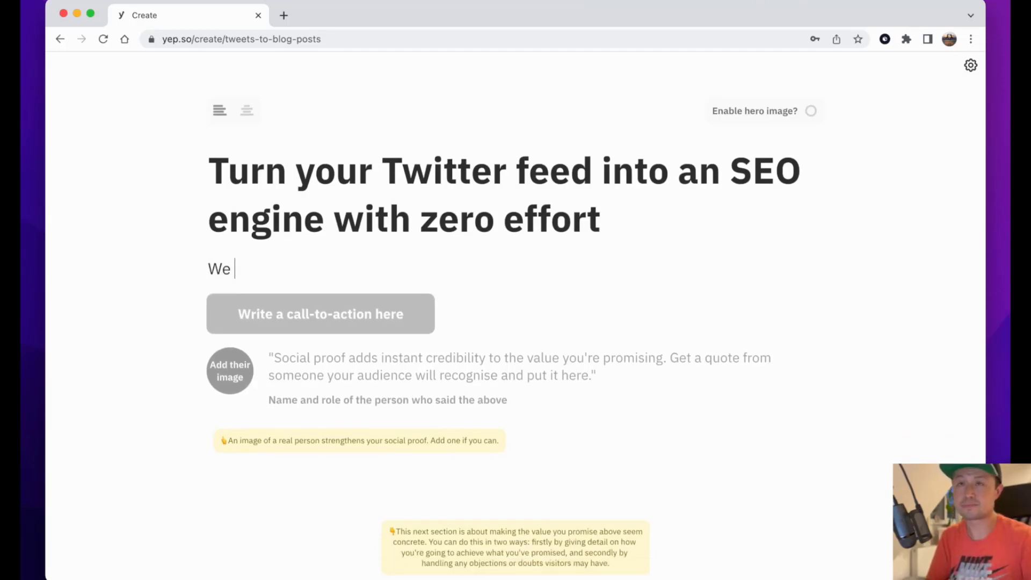
text(take your best-performing tweets and repurpose them into SEO )
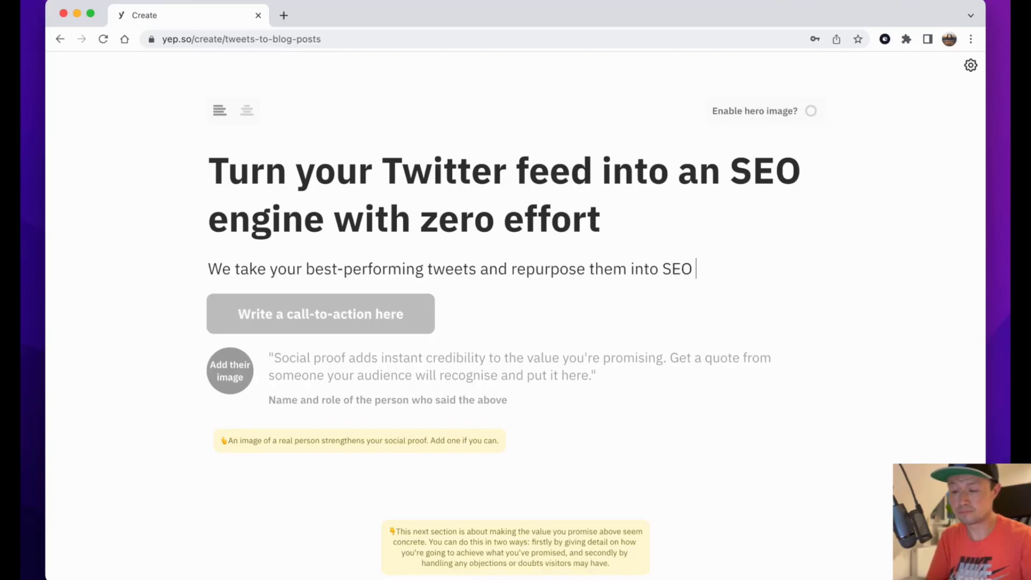
text(-optimised blog posts.)
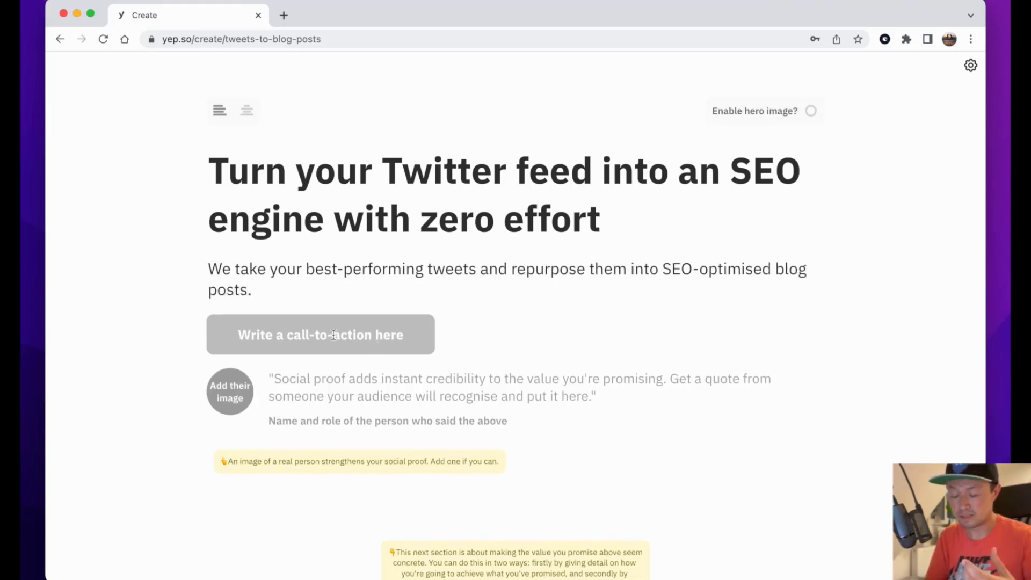
scroll(563, 296, down, 1)
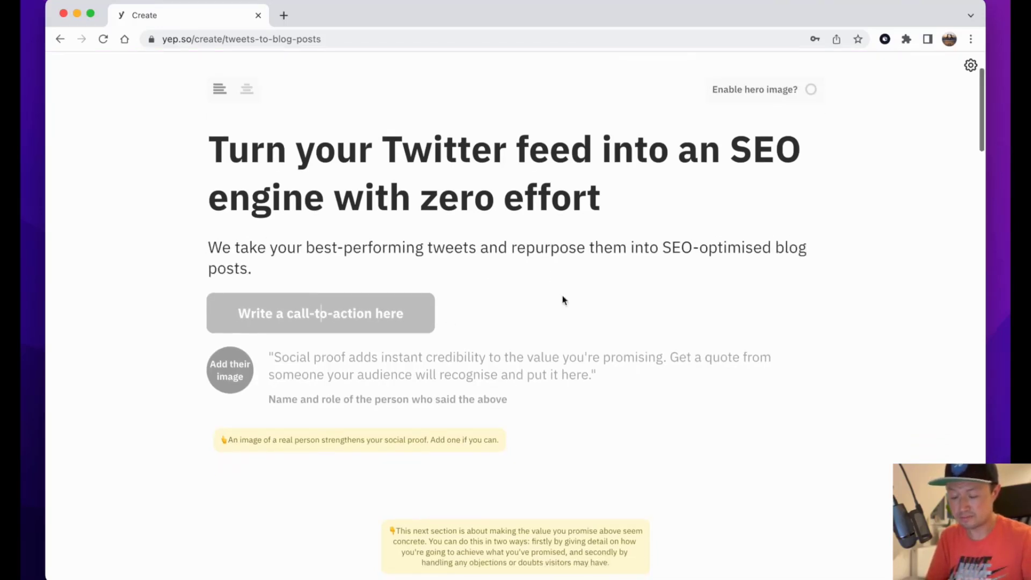
text(Join the waitlist)
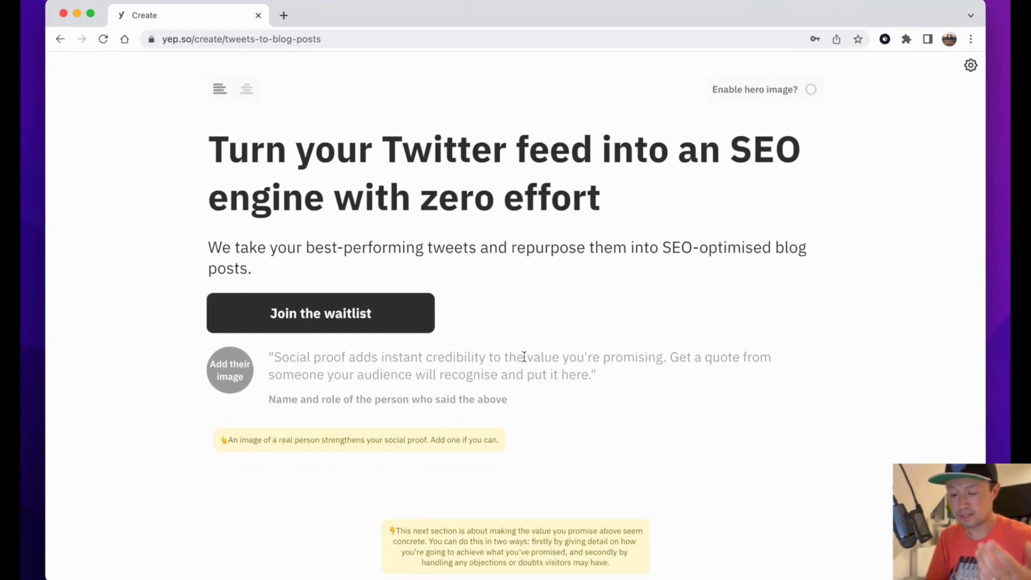
Add the testimonial 'This sounds like a perfect way to make more of my tweets.' with the quoter's handle
click(524, 357)
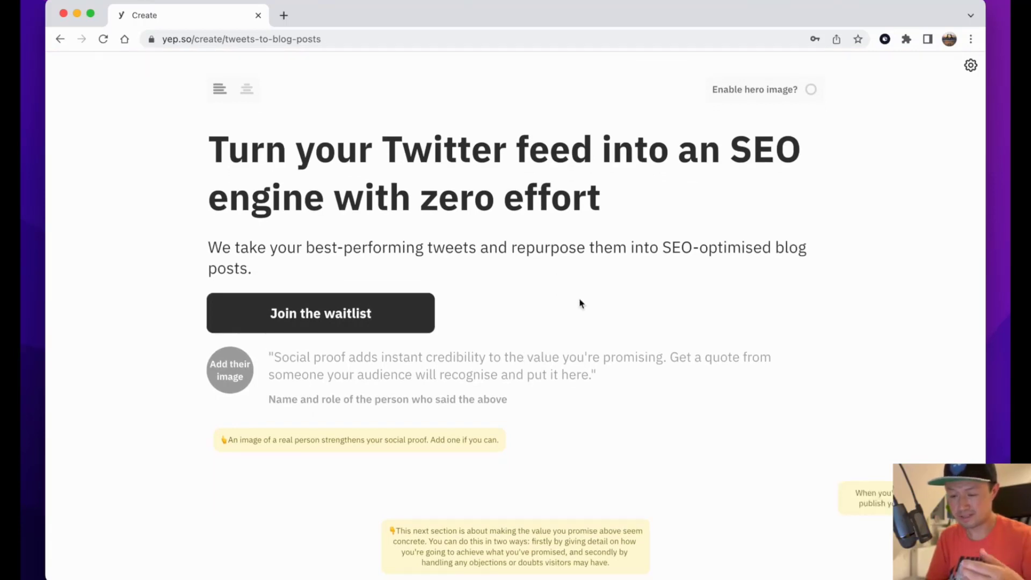
scroll(580, 301, down, 3)
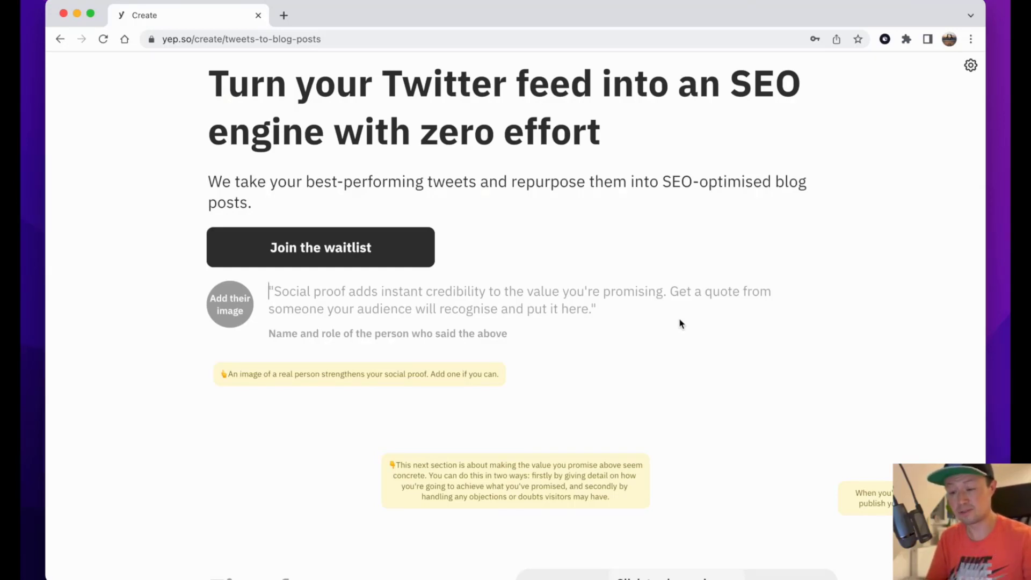
text("This sounds like)
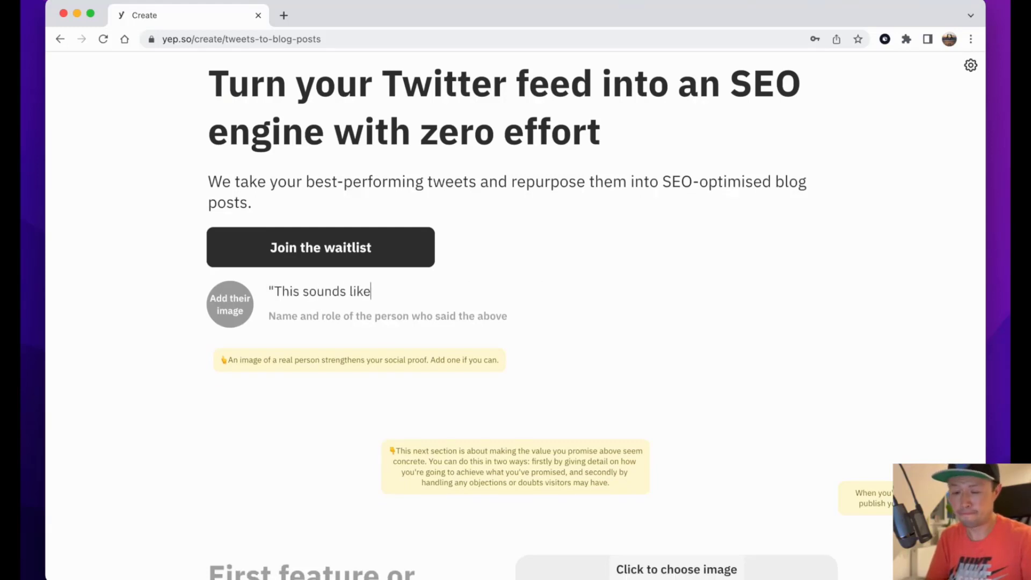
text( a perfect way to make more of my tweets.")
click(529, 315)
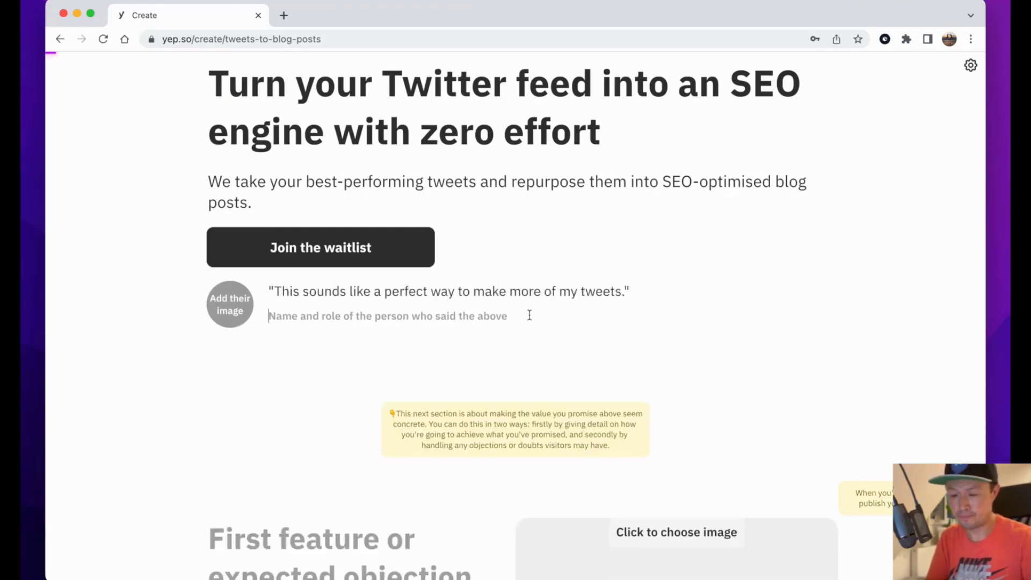
text(@nocodelife)
scroll(507, 334, down, 3)
scroll(507, 334, up, 5)
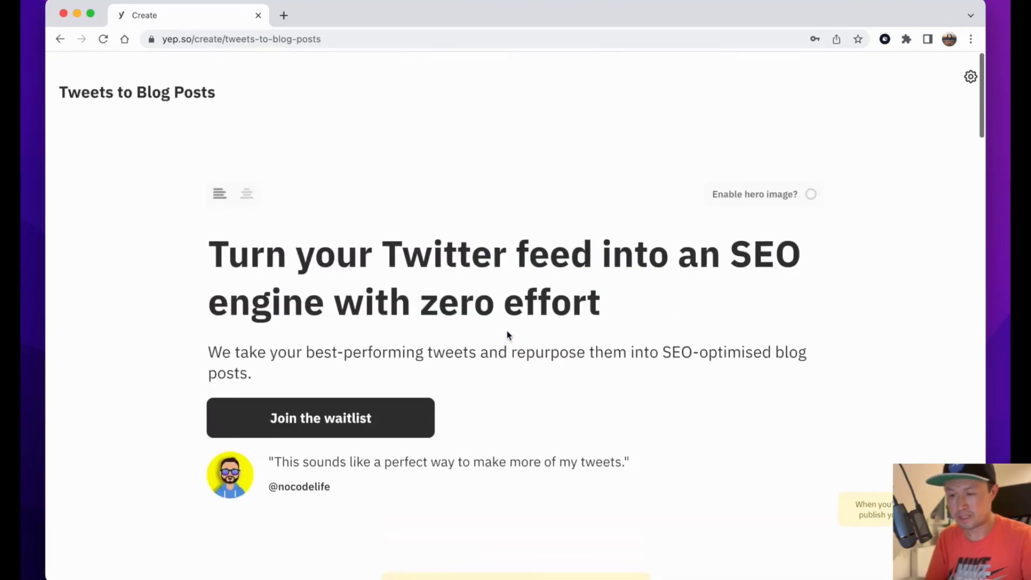
Center the hero content and set the button and logo colour to a bright purple
scroll(556, 313, down, 2)
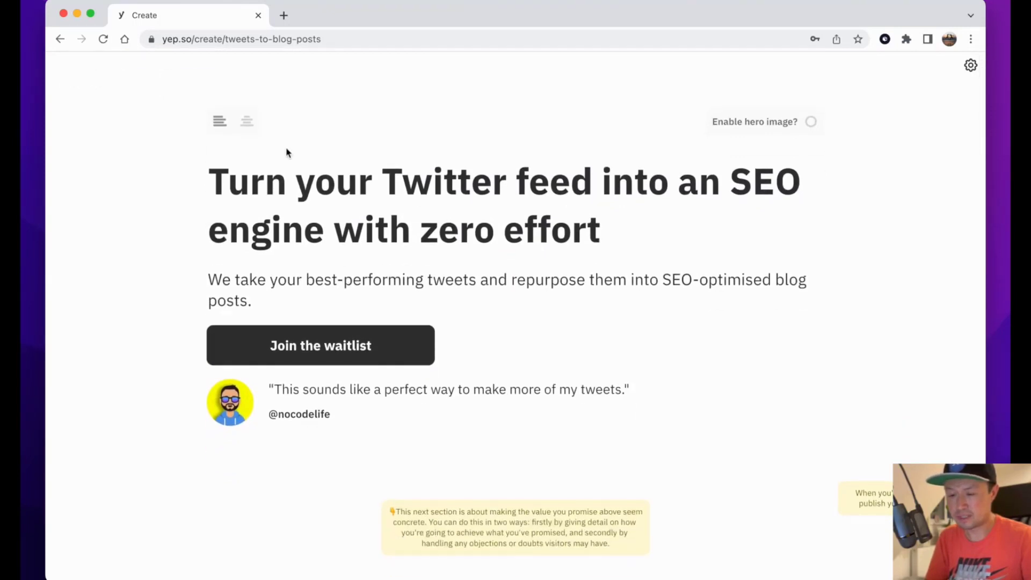
click(247, 122)
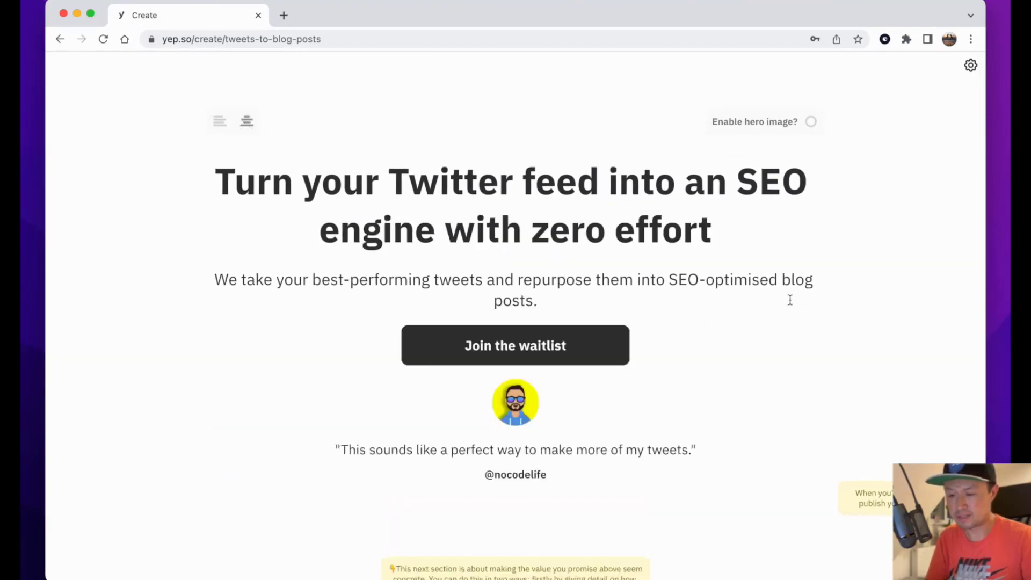
click(970, 65)
scroll(328, 206, down, 1)
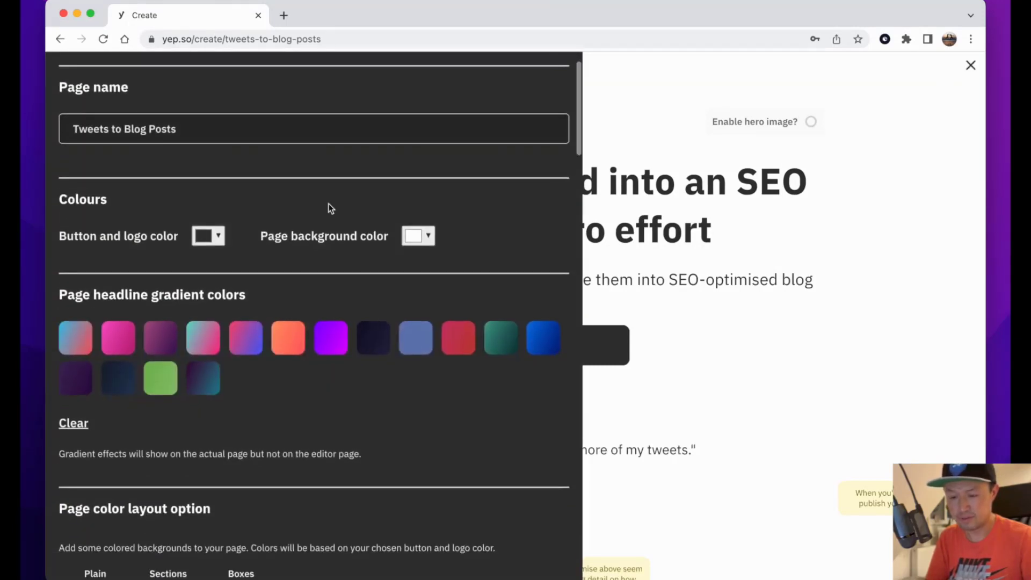
click(207, 236)
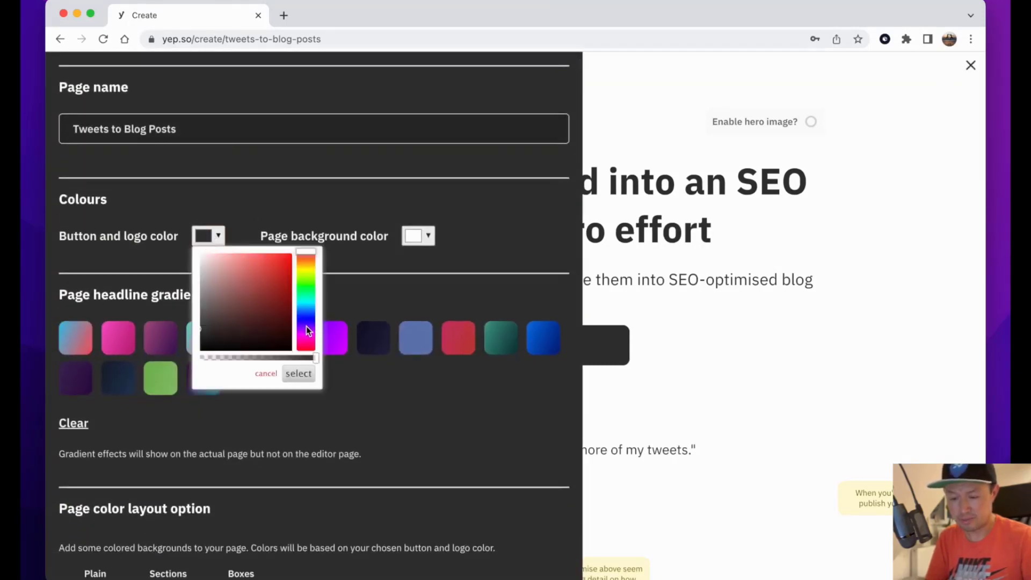
drag(306, 327, 306, 324)
click(273, 283)
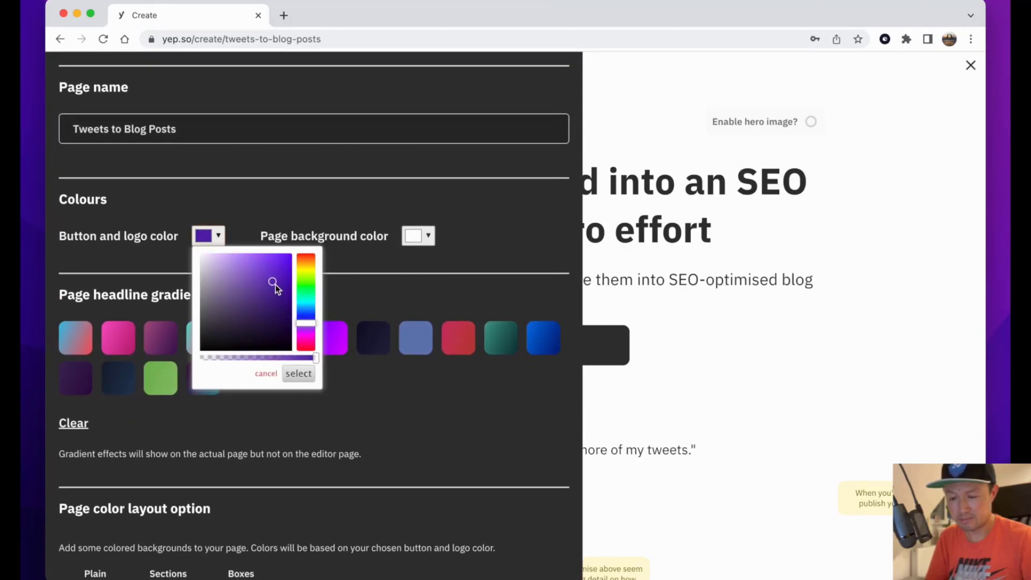
drag(273, 284, 285, 297)
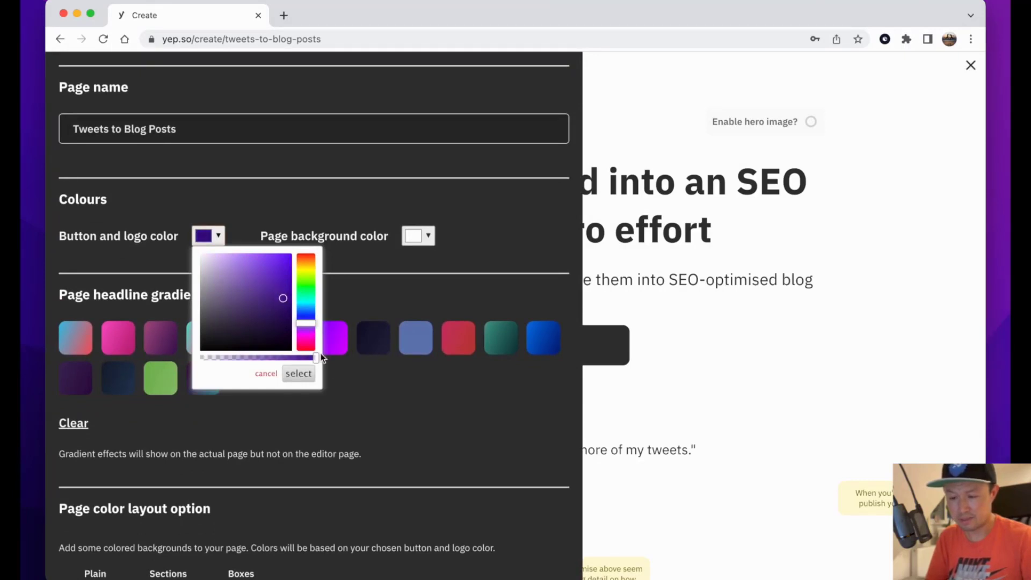
drag(311, 330, 311, 329)
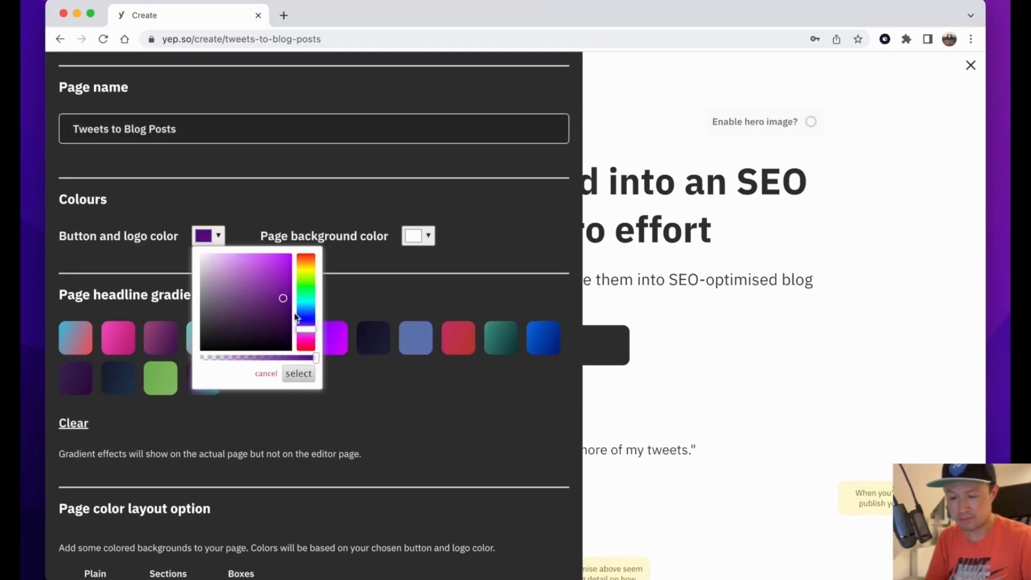
drag(280, 288, 277, 272)
click(339, 285)
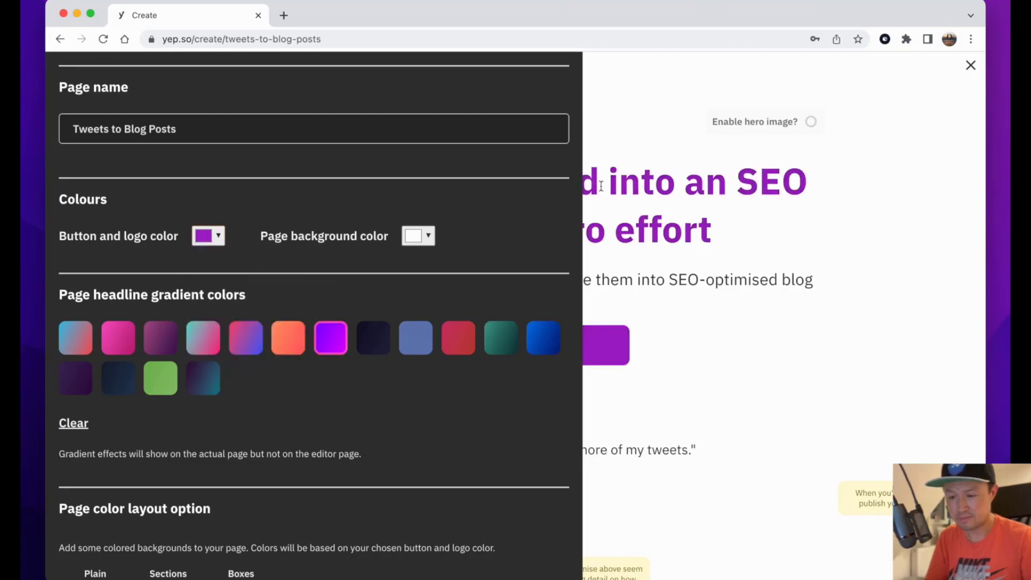
Title the first feature 'Your tweets are being wasted' and describe tweets as 24-hour traffic-generating assets
scroll(553, 152, up, 2)
click(557, 74)
scroll(485, 284, down, 6)
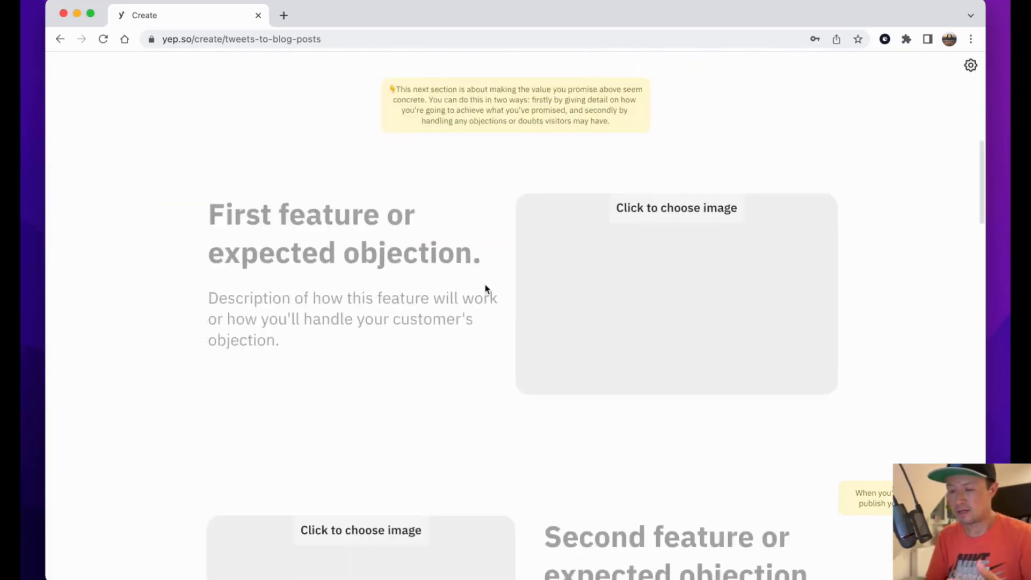
scroll(401, 234, down, 3)
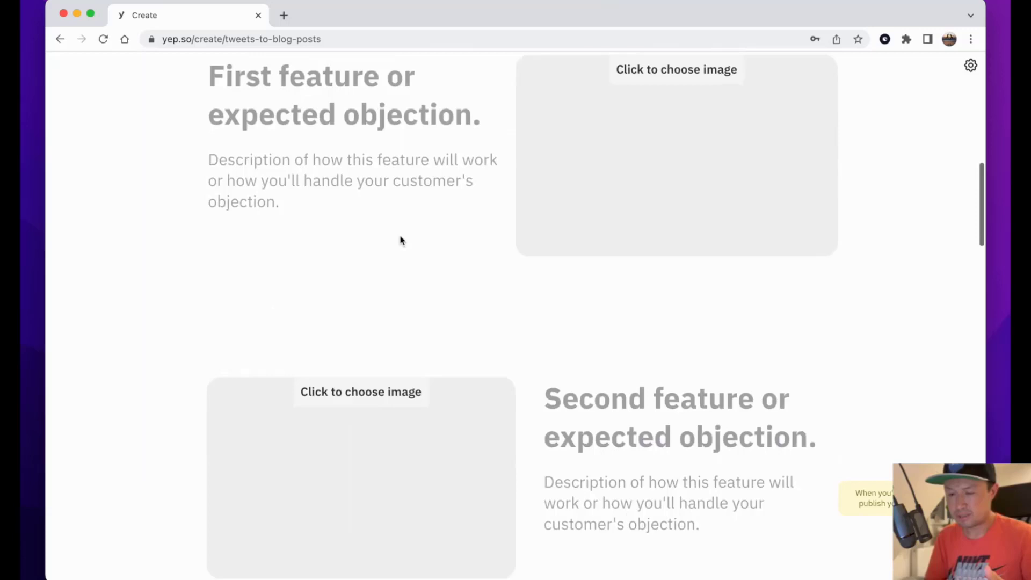
scroll(400, 239, down, 5)
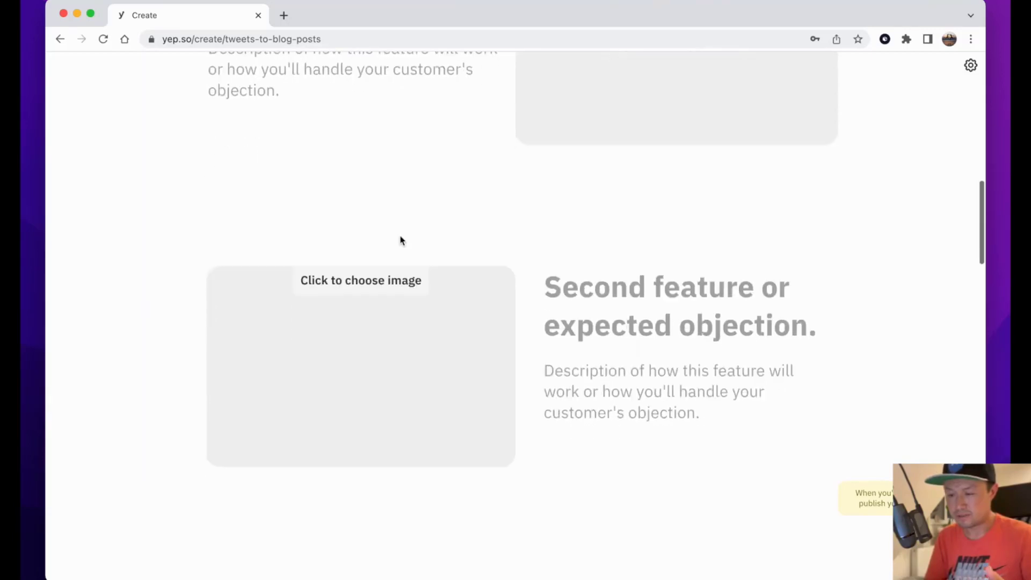
scroll(401, 240, up, 7)
scroll(400, 236, down, 12)
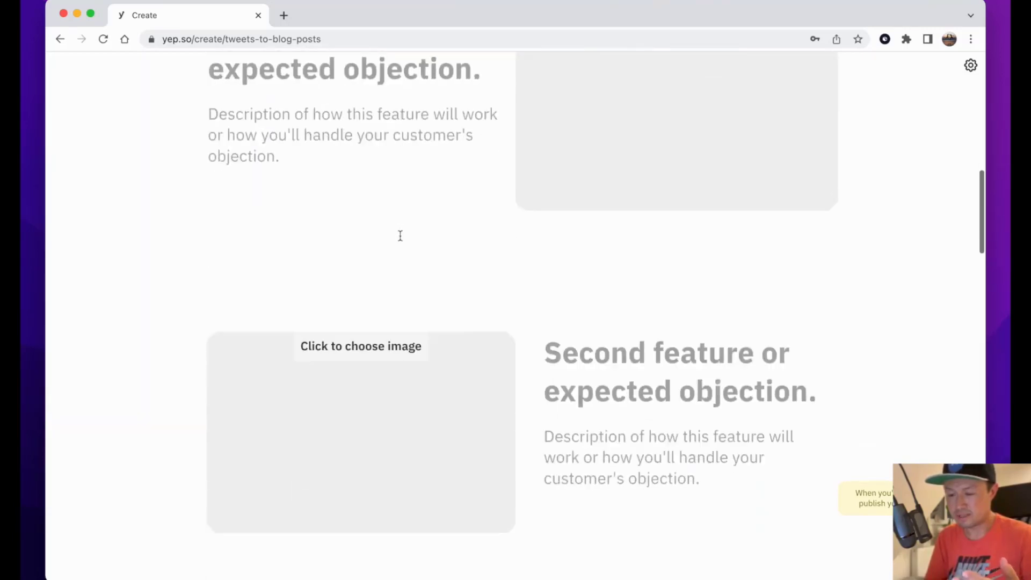
scroll(400, 238, down, 15)
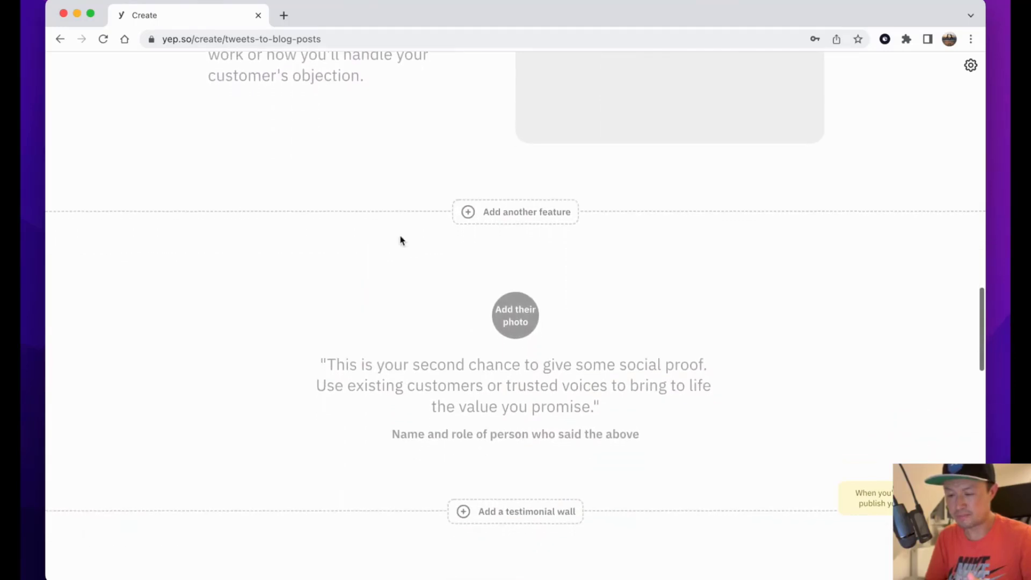
scroll(401, 240, down, 6)
scroll(400, 238, up, 20)
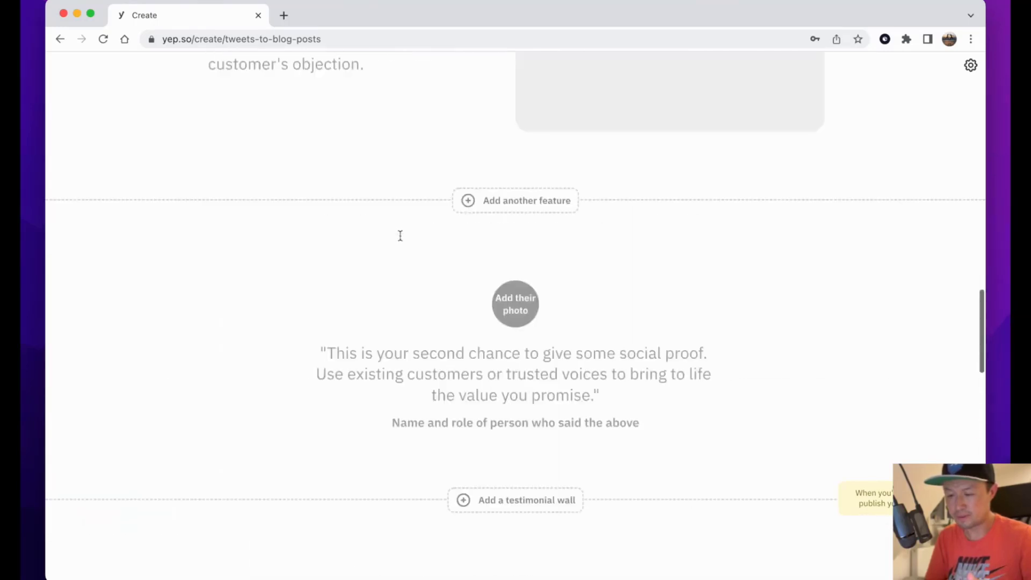
scroll(400, 235, down, 2)
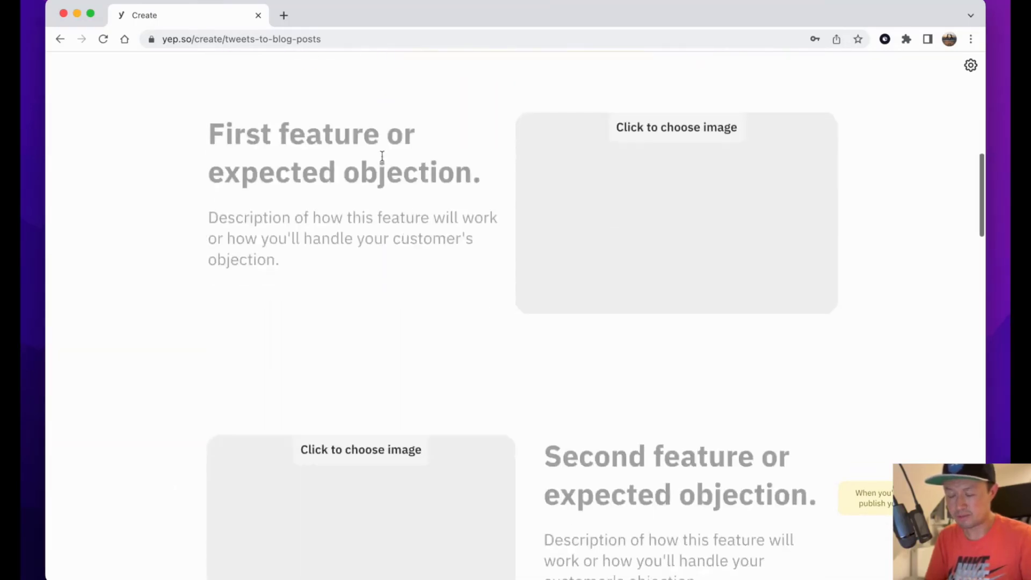
click(298, 123)
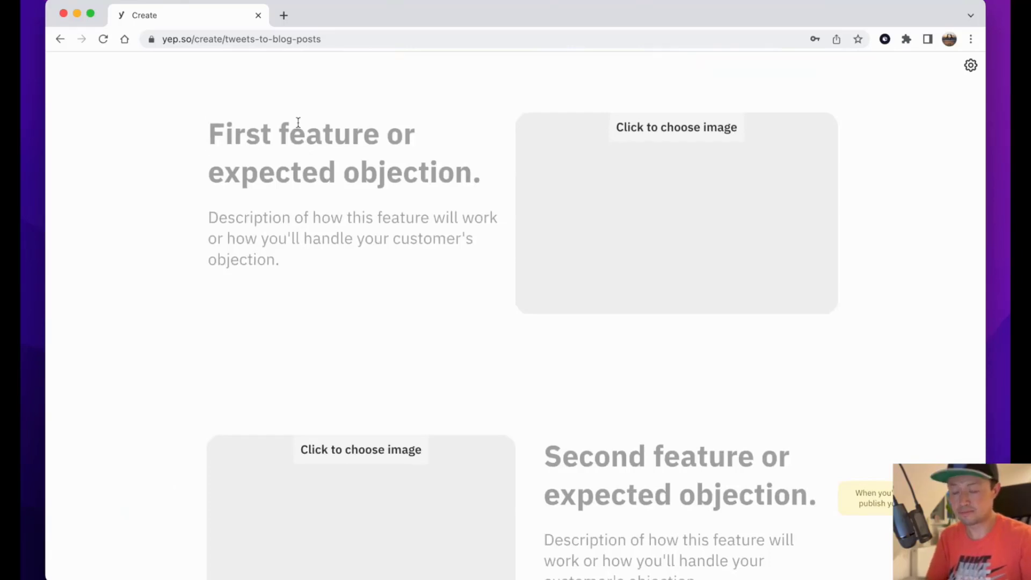
text(Your tweets are being wasted)
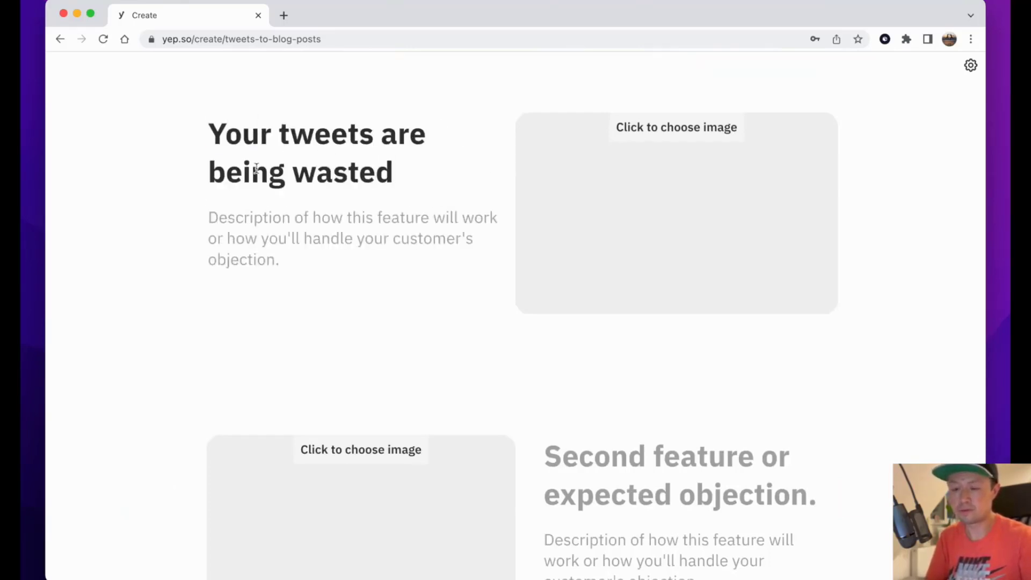
click(255, 217)
text(They could be a traffic-generating assets)
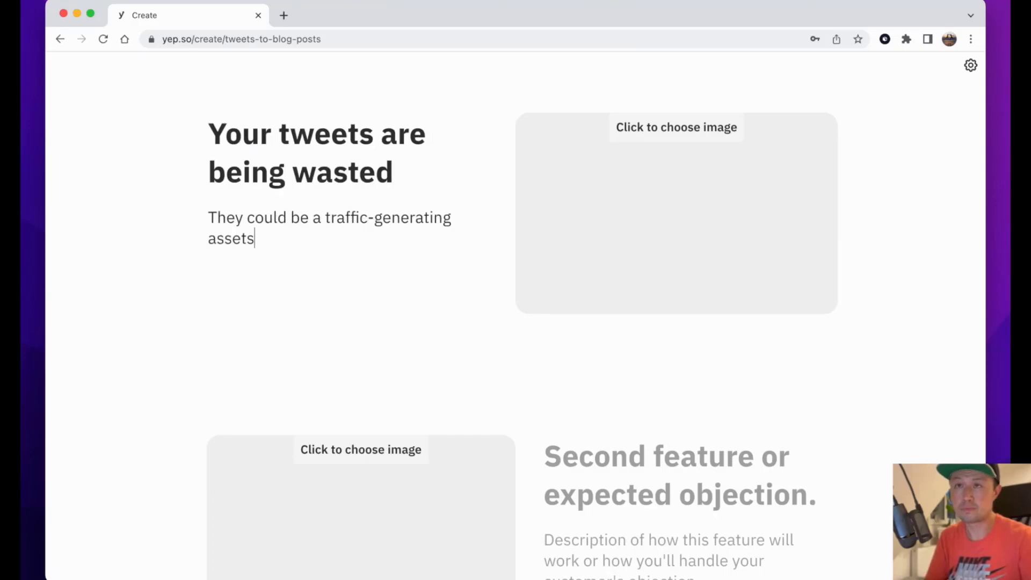
key(BackSpace)
text(.... but they're only around for 24 hours.)
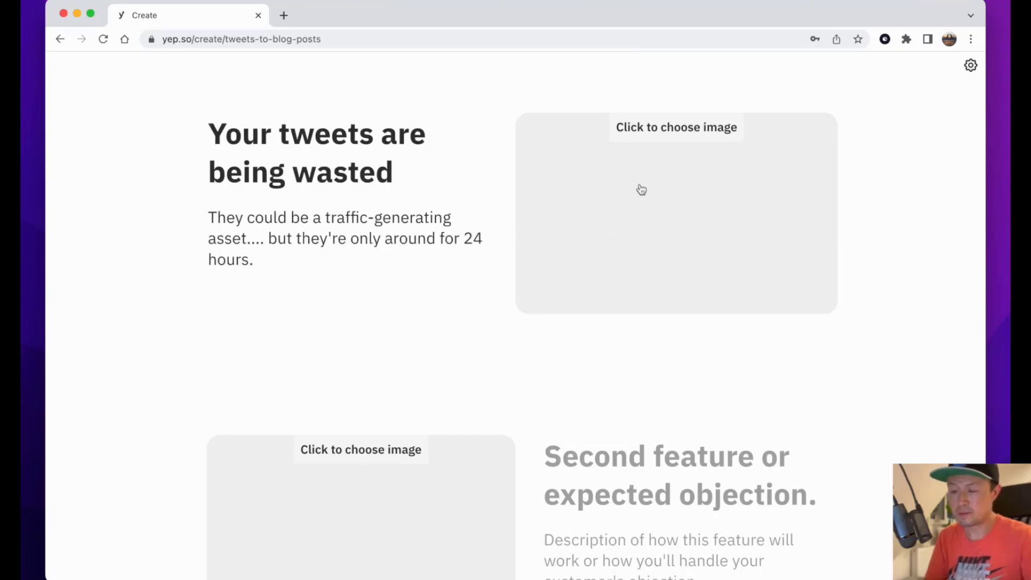
scroll(610, 174, up, 1)
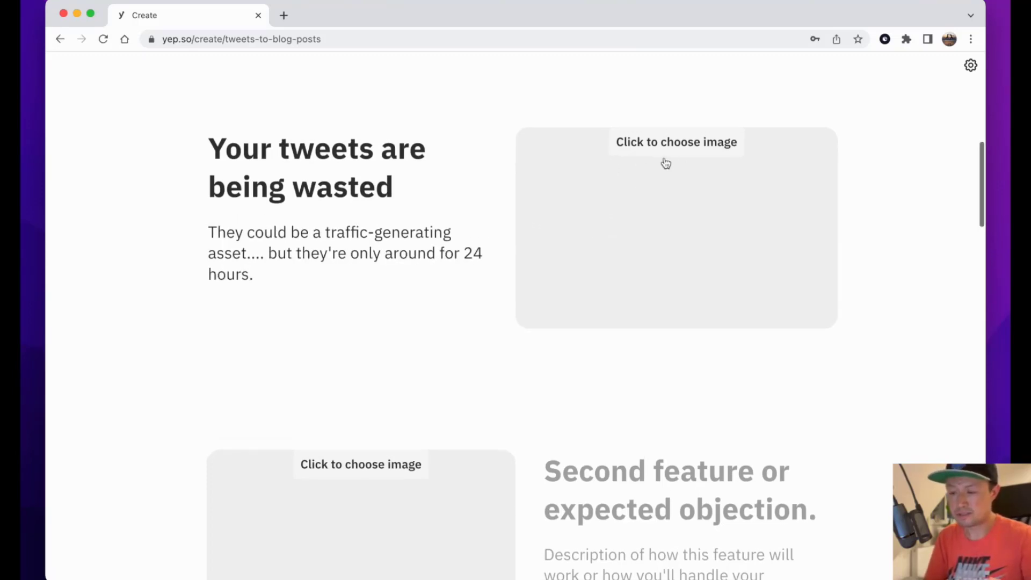
Replace a trial chick emoji with the Unsplash 'twitter' hand-holding-phone photo as the first feature image
click(693, 154)
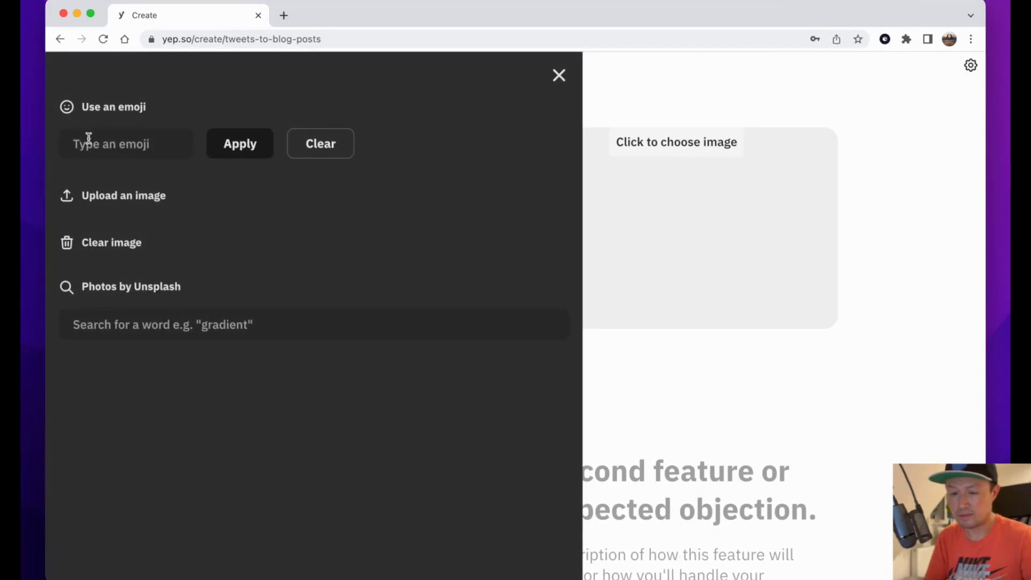
click(89, 138)
key(ctrl+super+space)
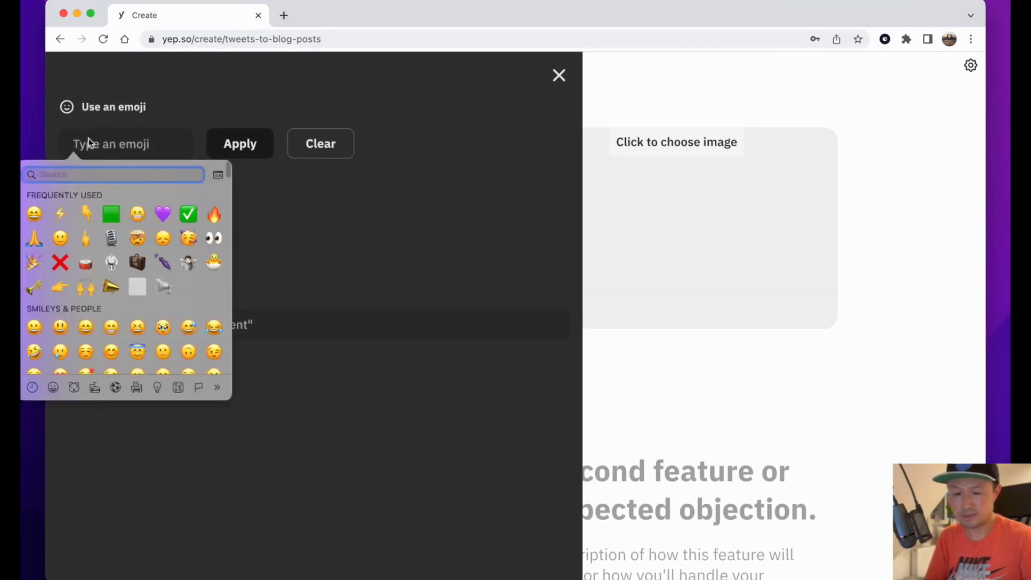
text(bird)
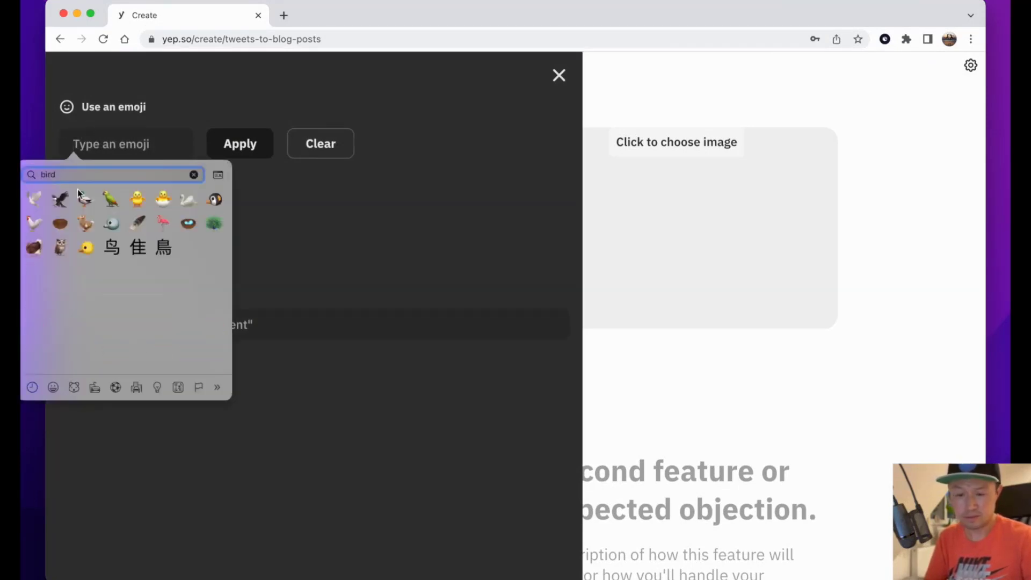
click(137, 199)
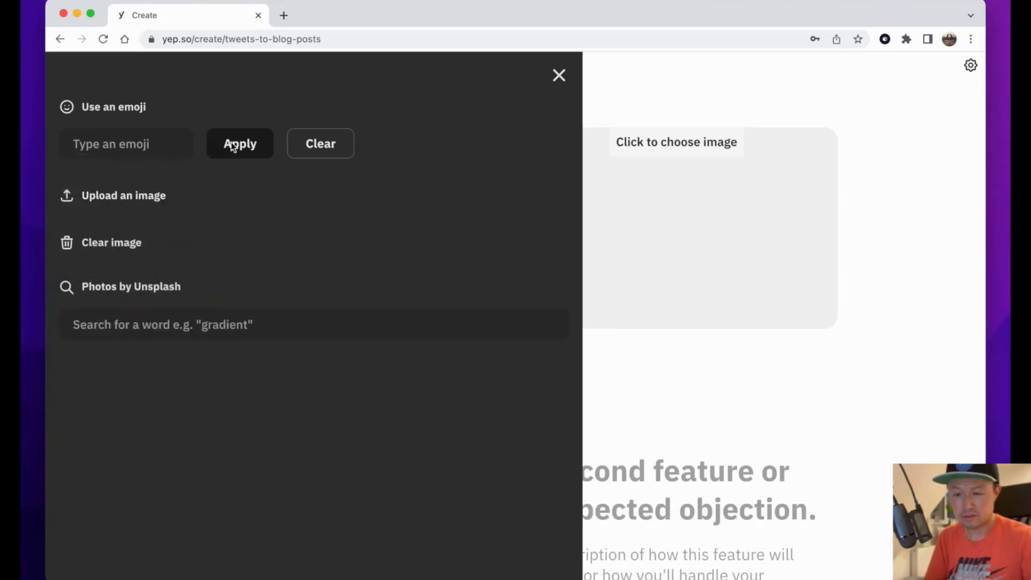
click(239, 145)
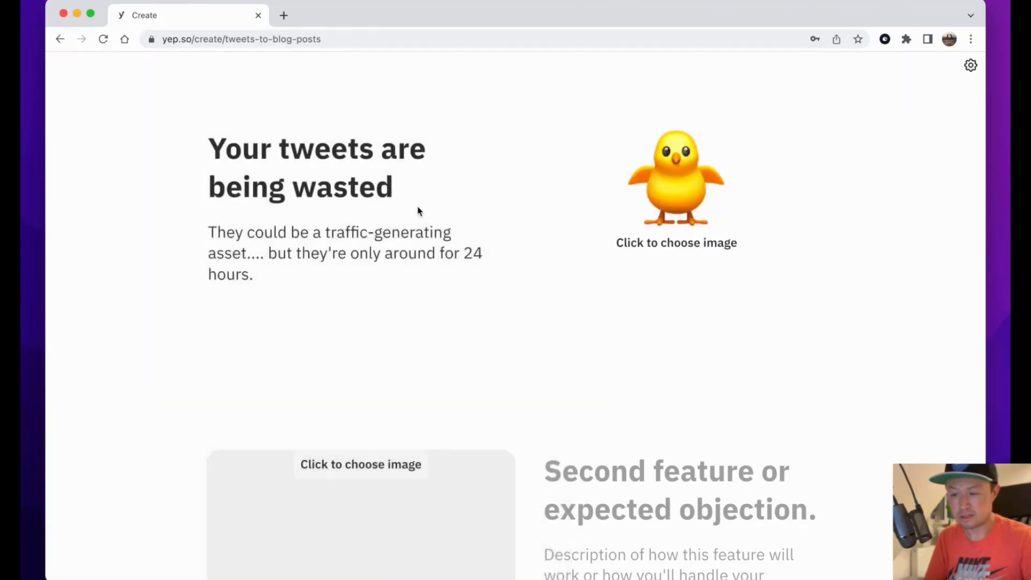
click(652, 248)
click(320, 146)
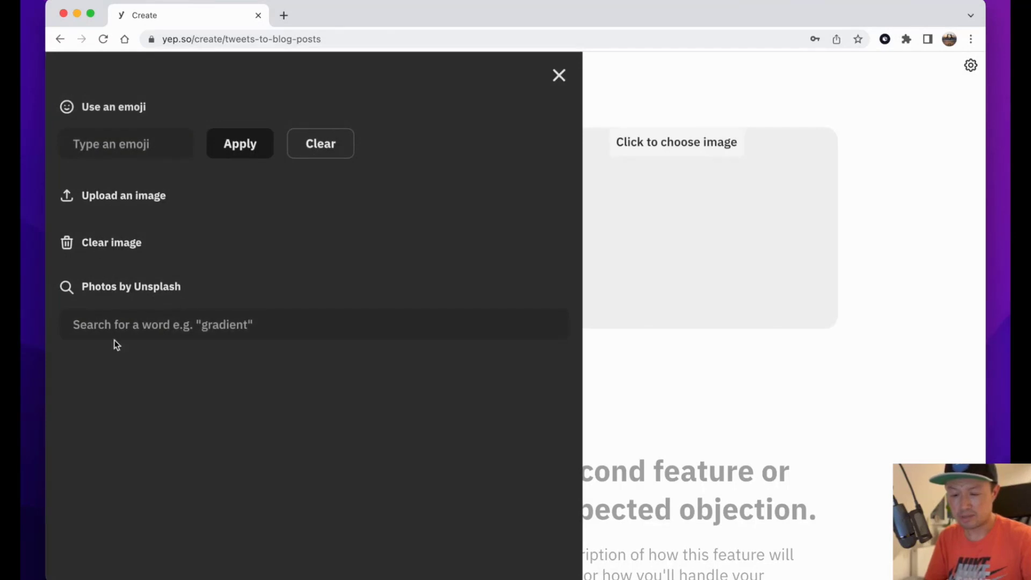
text(twitter)
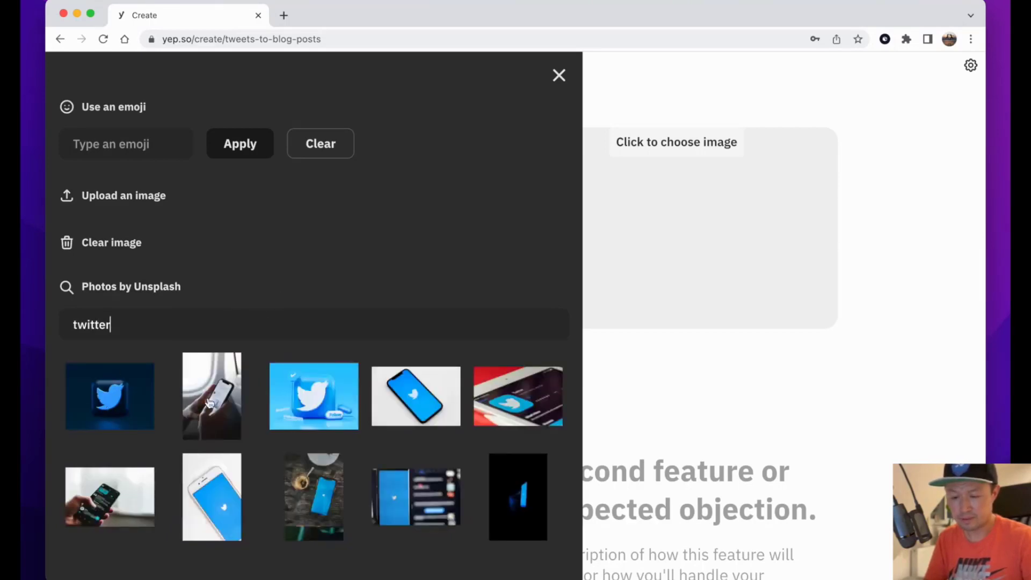
click(209, 403)
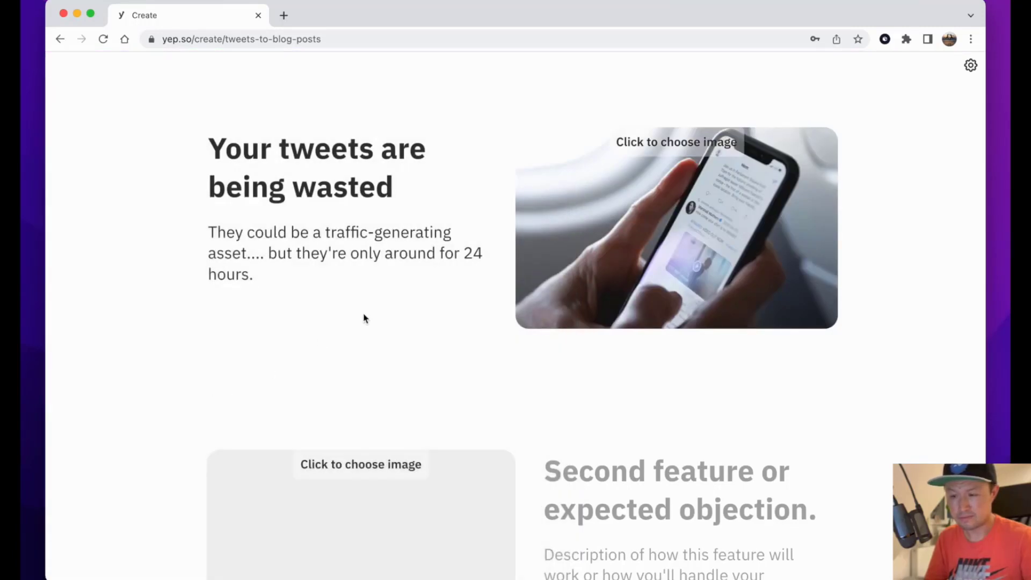
Fill the second feature: 'You do the thinking, we'll do the heavy lifting', its description, and an Unsplash 'seo' photo
scroll(364, 318, down, 4)
click(572, 245)
text(You do the thinking, we'll do the he)
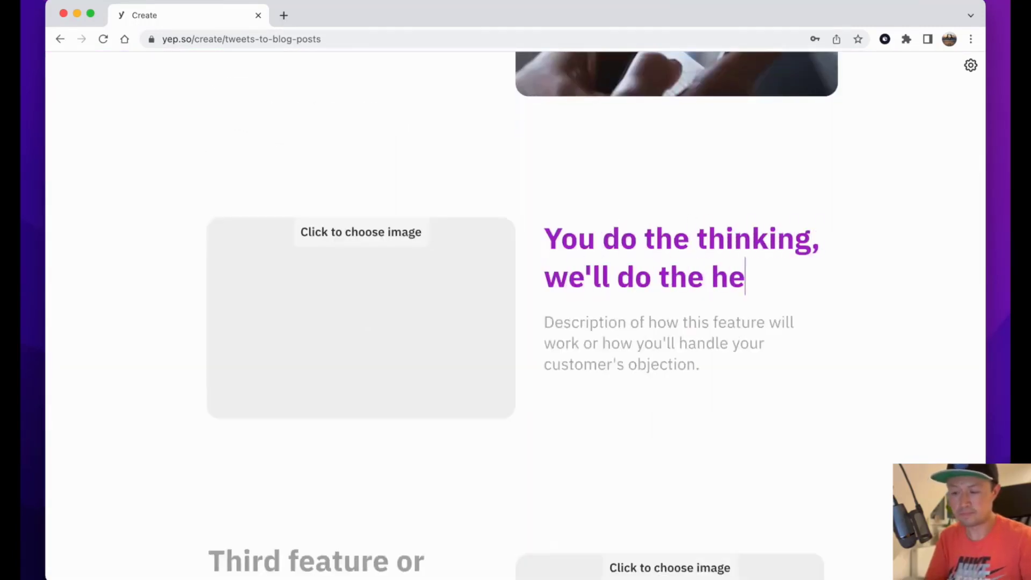
text(avy lifting)
click(618, 343)
text(Your original thoughts are yours. )
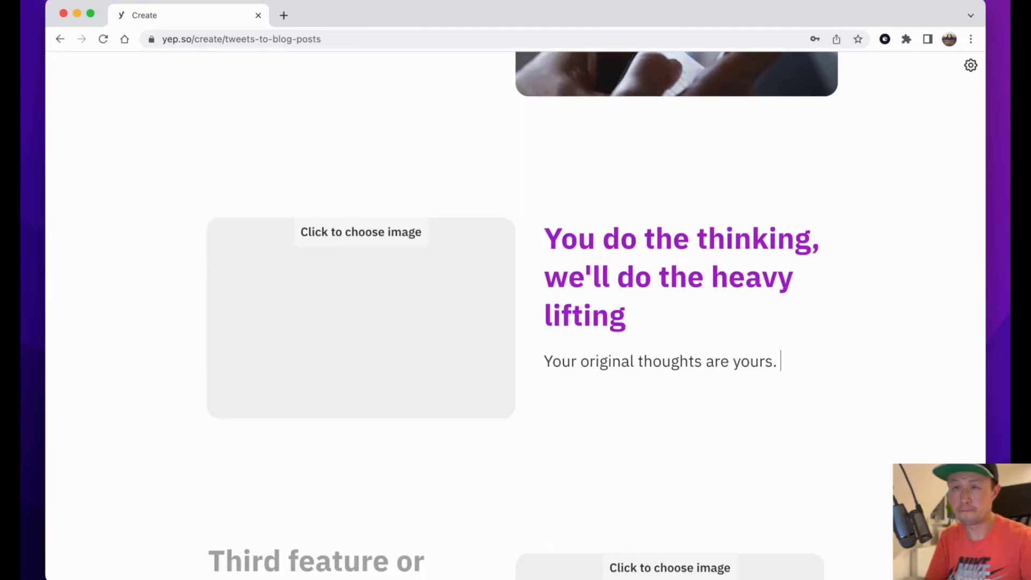
text(We'll package them for search engines, not timelin)
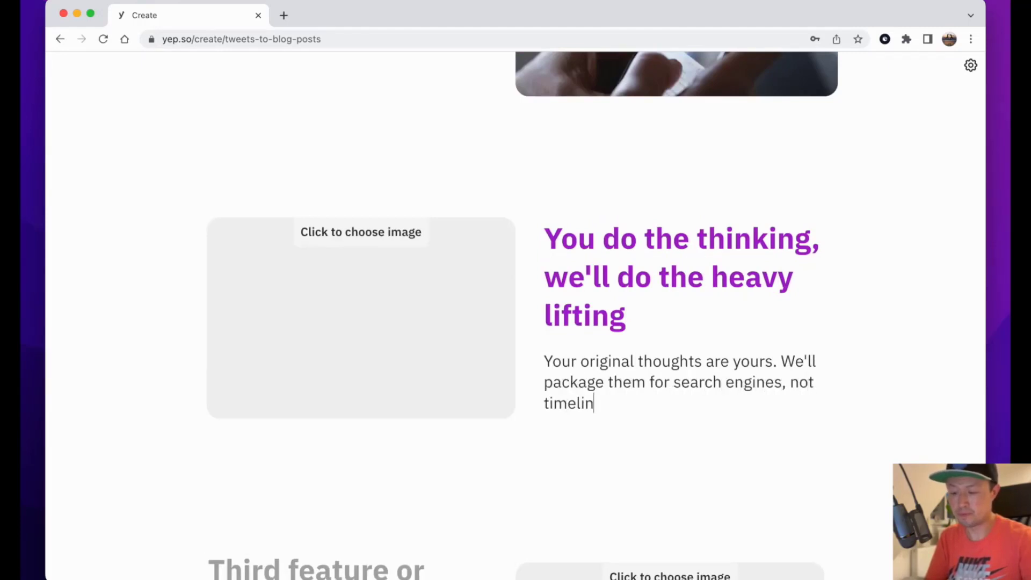
text(es.)
click(369, 239)
double_click(279, 327)
text(seo)
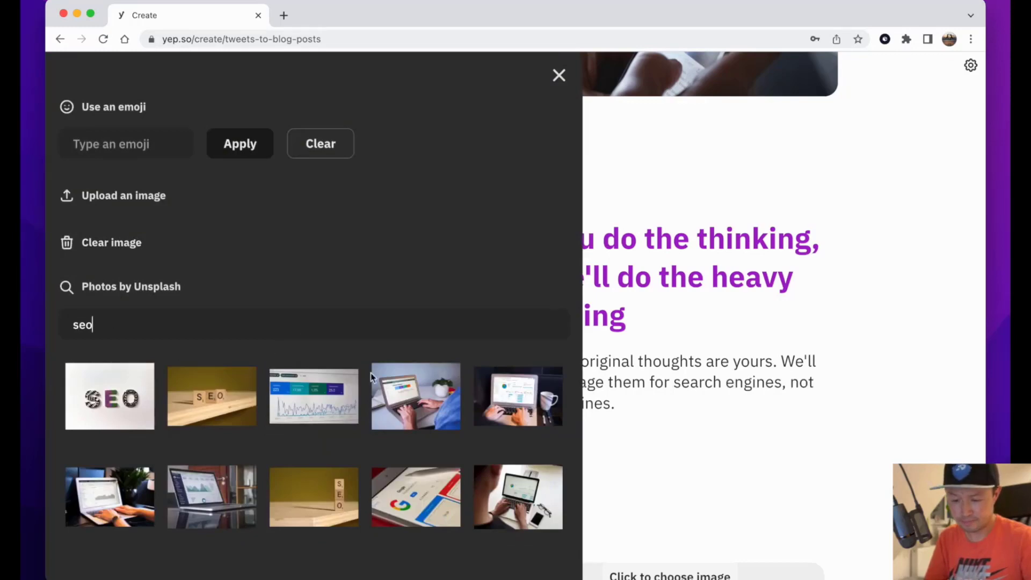
click(324, 398)
Fill the third feature: 'Build a content empire while you sleep', clicks-and-leads description, and an Unsplash 'sleeping' photo
scroll(605, 401, down, 5)
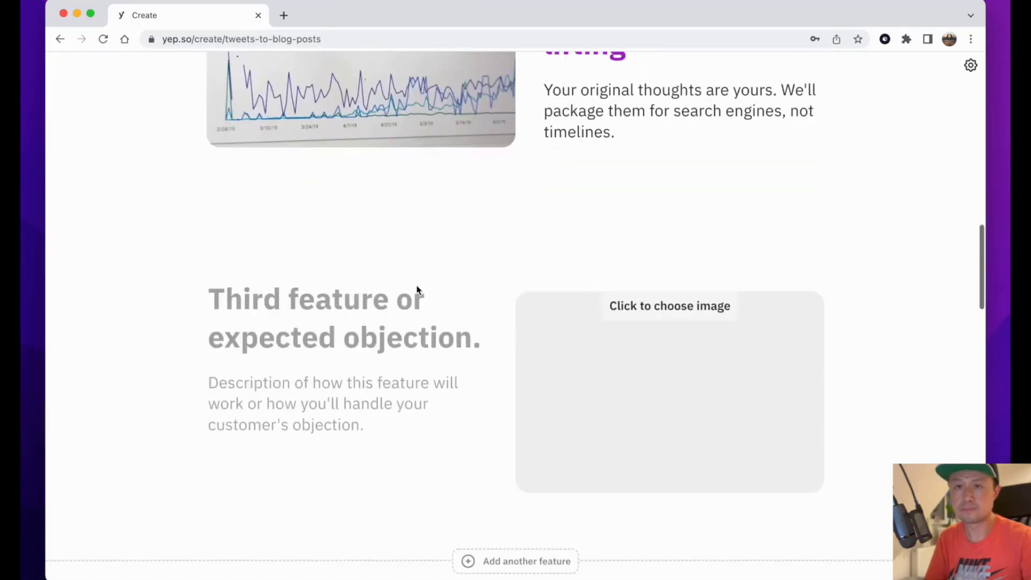
click(416, 290)
text(Build a content empire while you slepp)
key(BackSpace)
key(BackSpace)
text(ep)
click(306, 417)
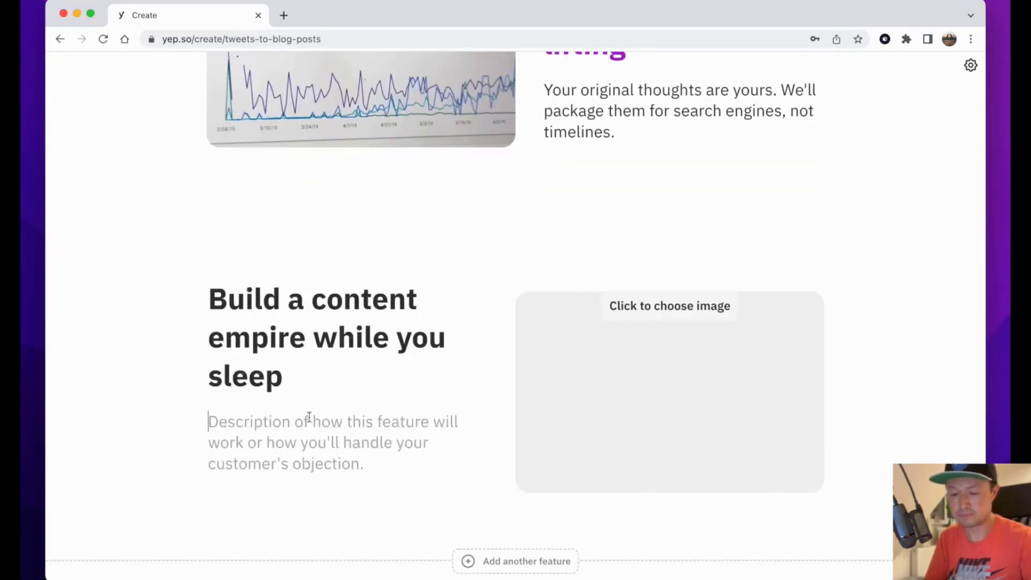
text(Month-after-month your content will generate)
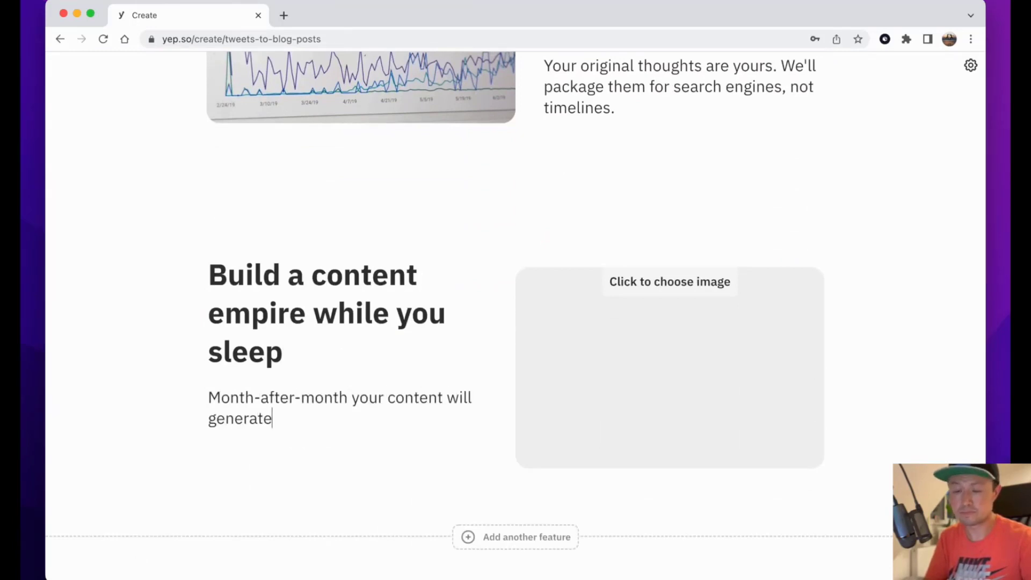
text( clicks and leads for your website.)
click(684, 284)
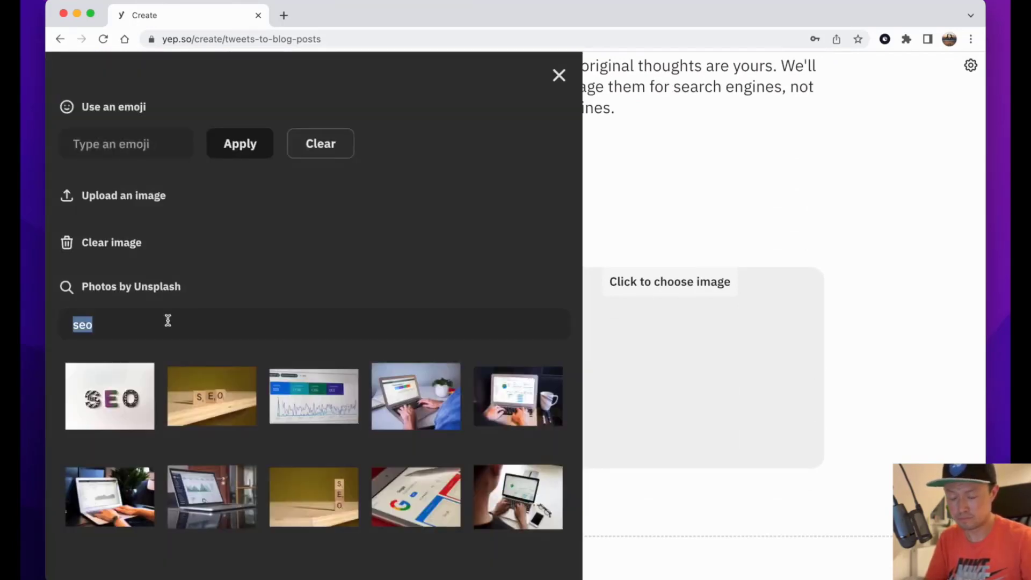
text(sleeping)
scroll(417, 285, down, 1)
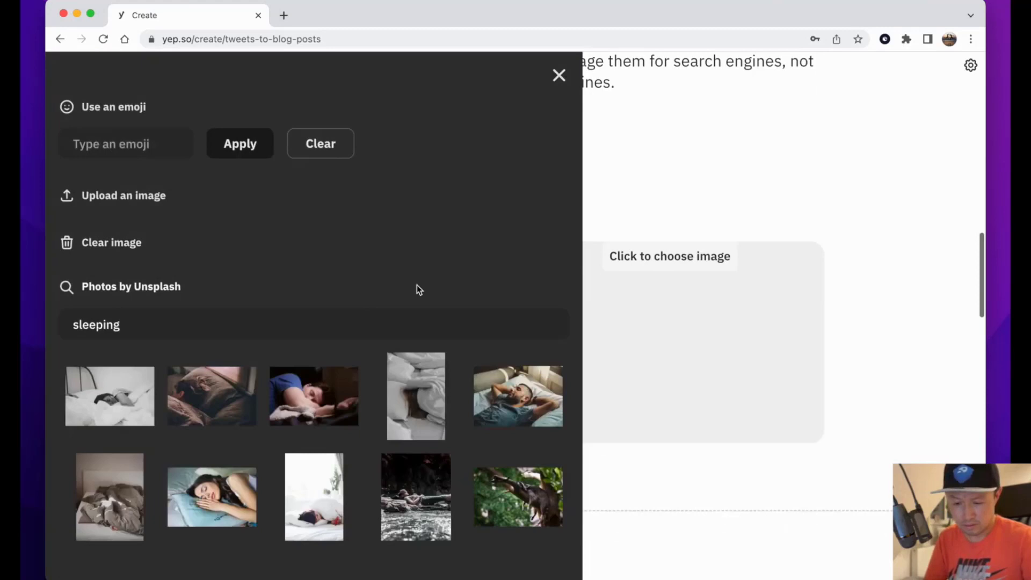
click(229, 499)
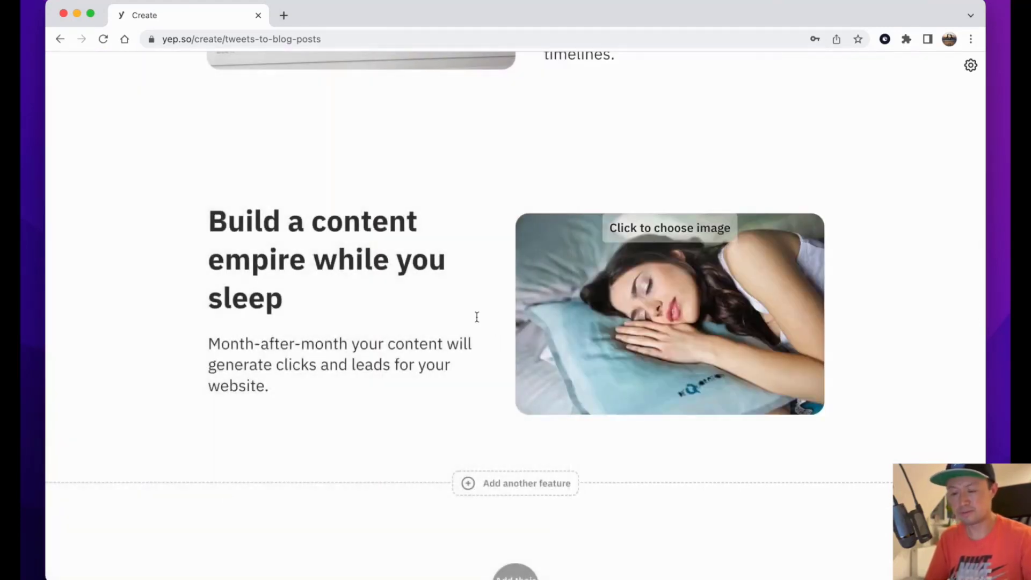
Head the closing signup section 'Make more of your tweets' and label its button 'Join the waitlist'
scroll(477, 317, down, 1)
scroll(477, 321, down, 5)
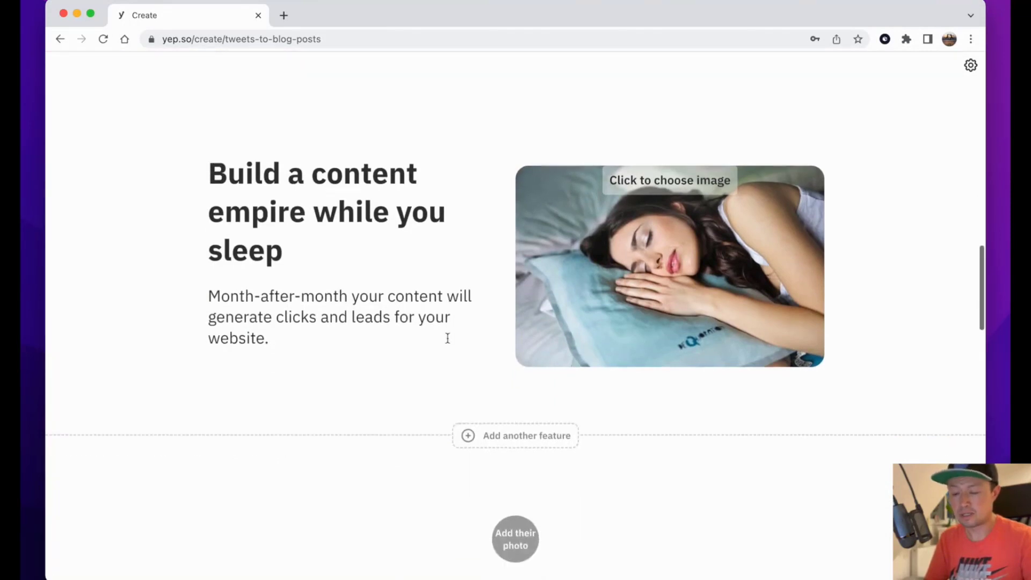
scroll(489, 242, down, 2)
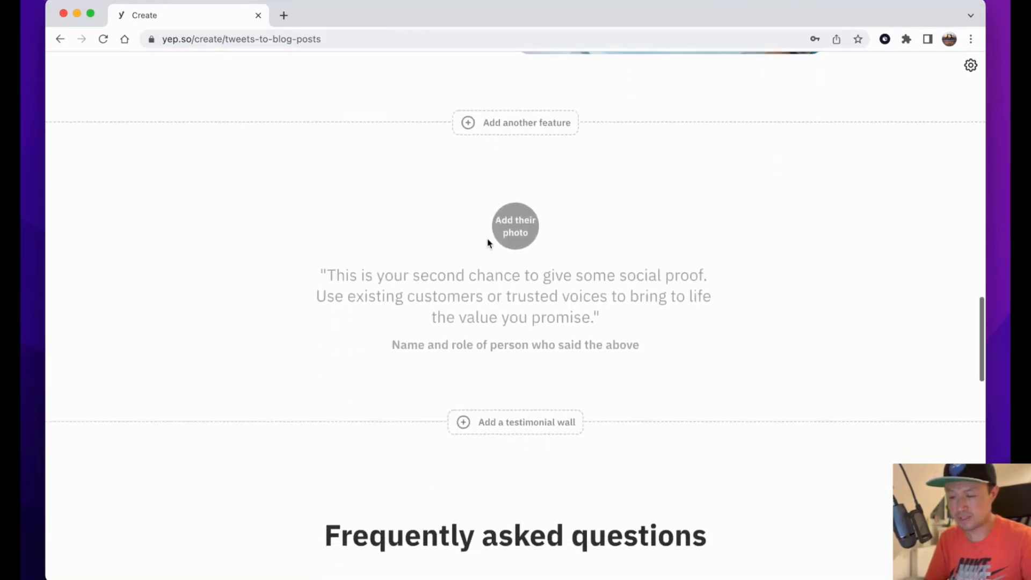
scroll(426, 272, down, 2)
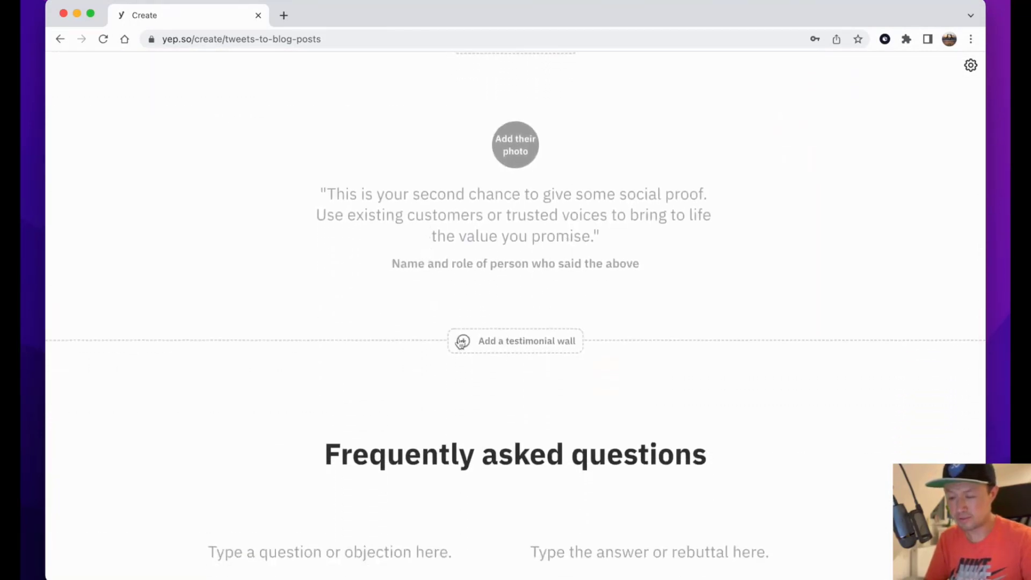
scroll(458, 336, down, 8)
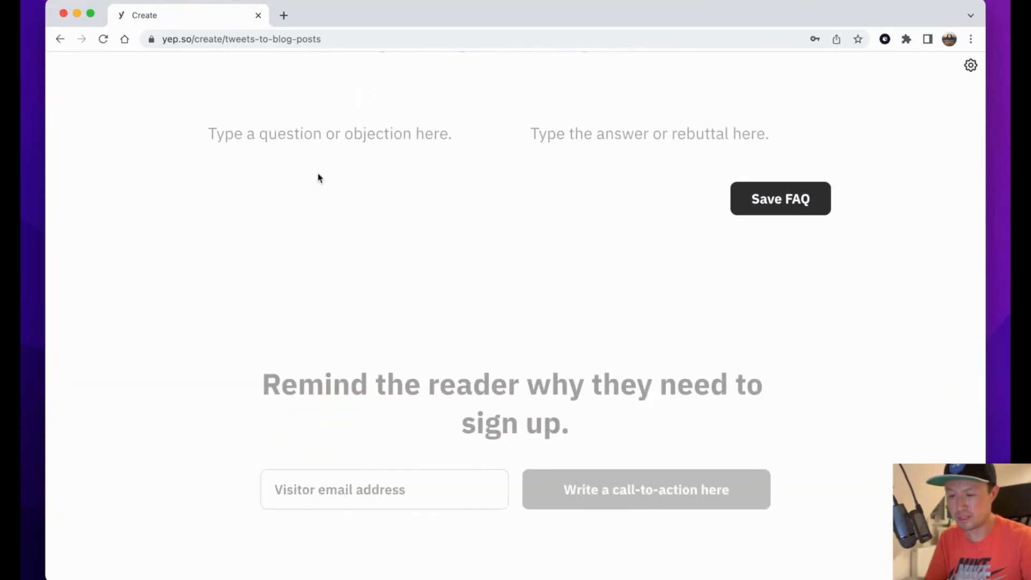
scroll(317, 175, up, 1)
scroll(473, 190, down, 6)
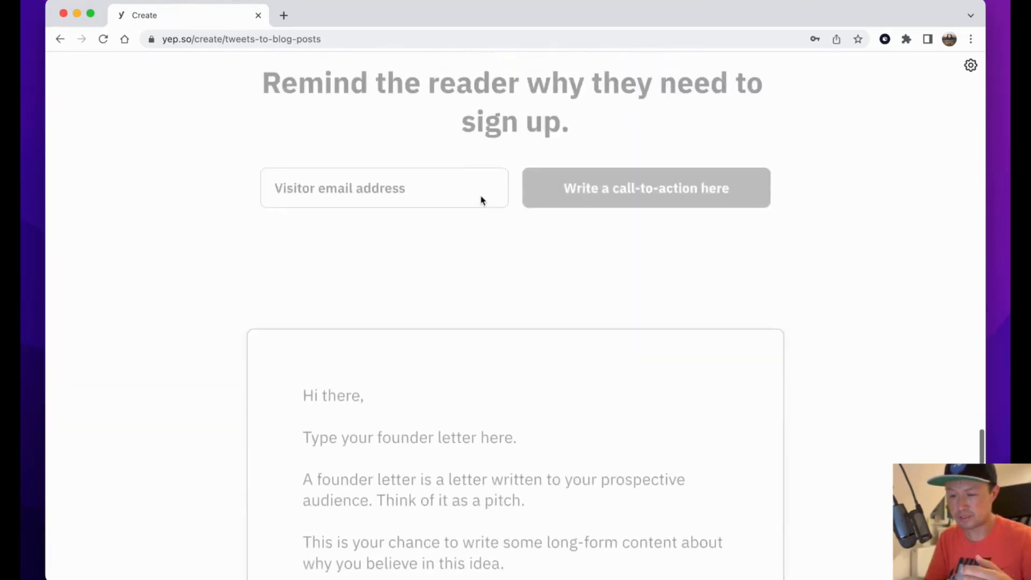
scroll(500, 215, up, 3)
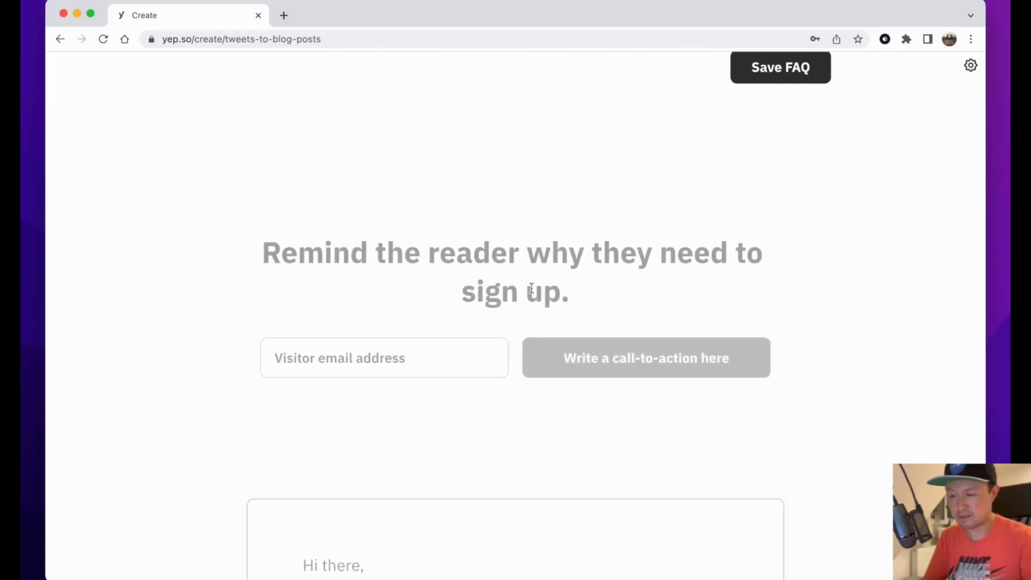
text(Make more of your tweets)
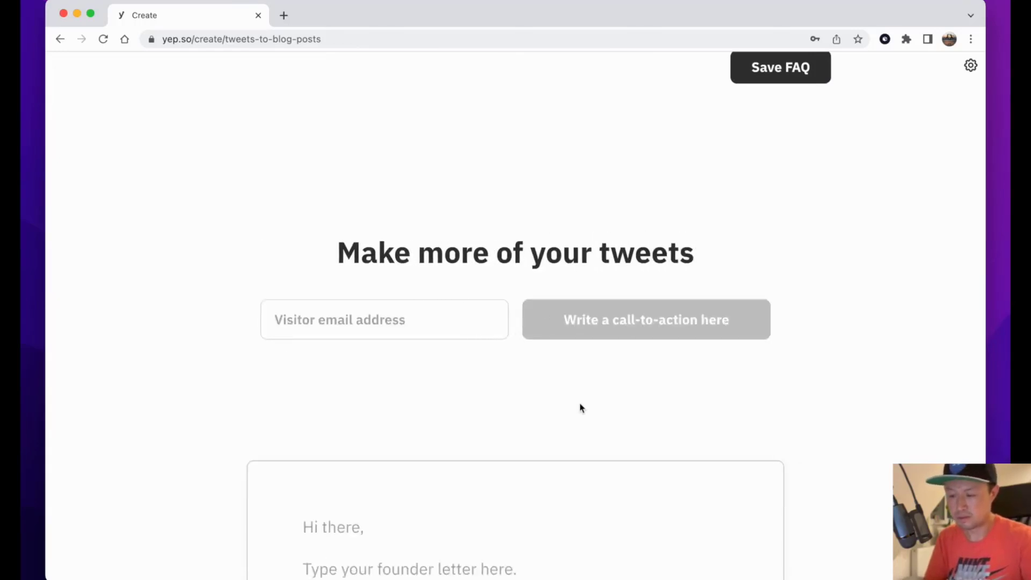
key(Tab)
text(Join the waitlist)
scroll(436, 319, down, 10)
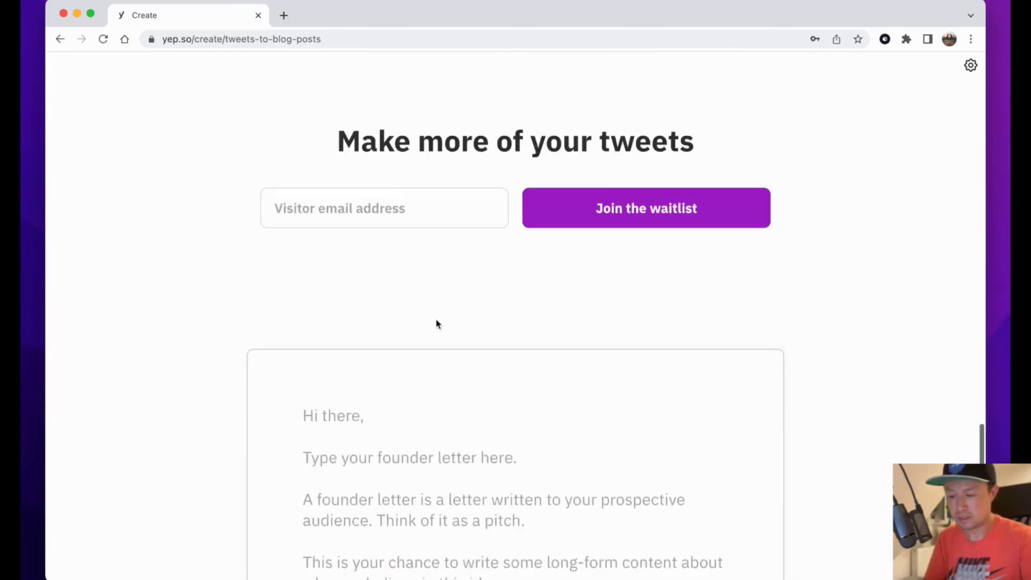
scroll(436, 319, up, 20)
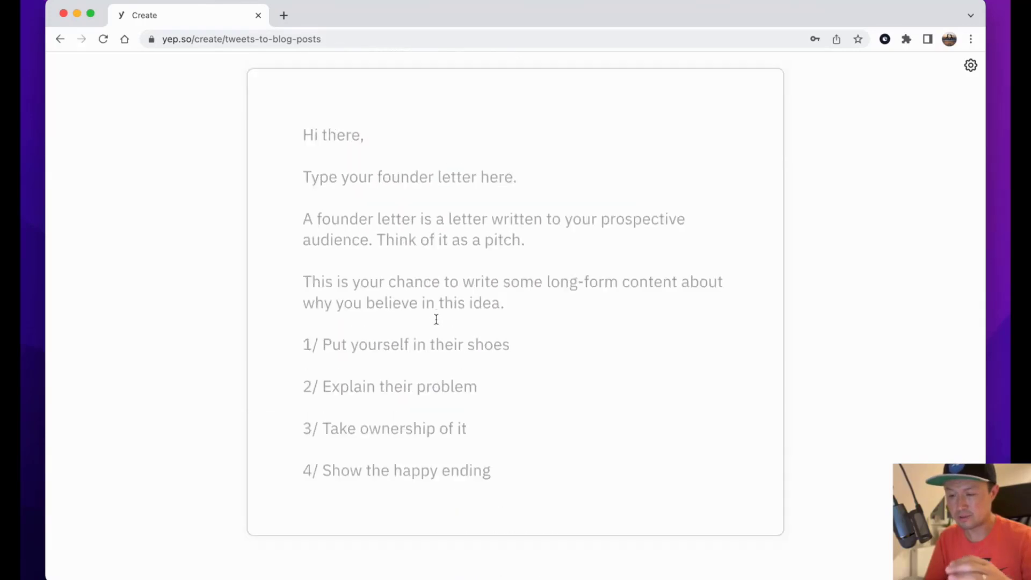
scroll(436, 319, up, 15)
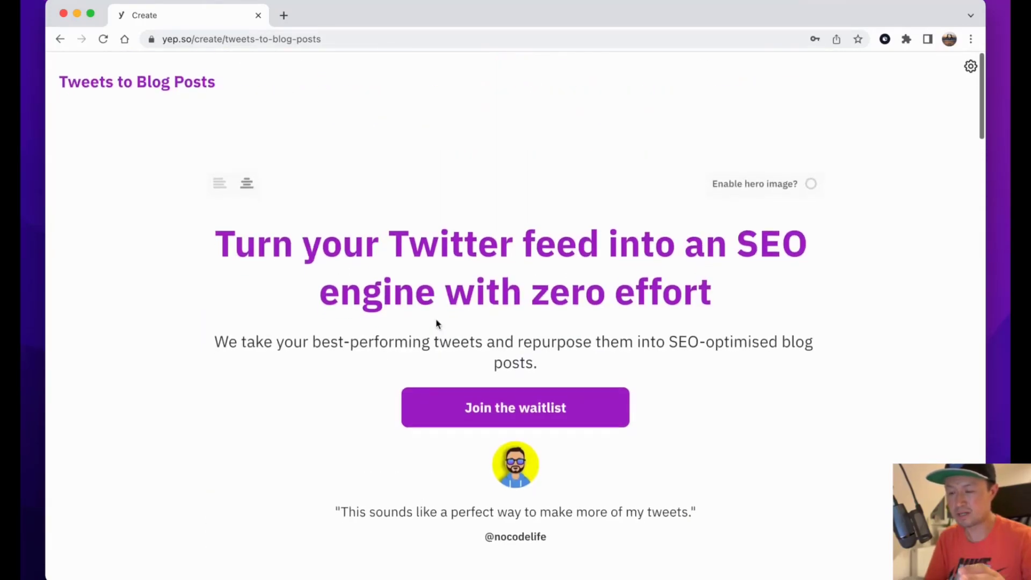
scroll(436, 322, down, 7)
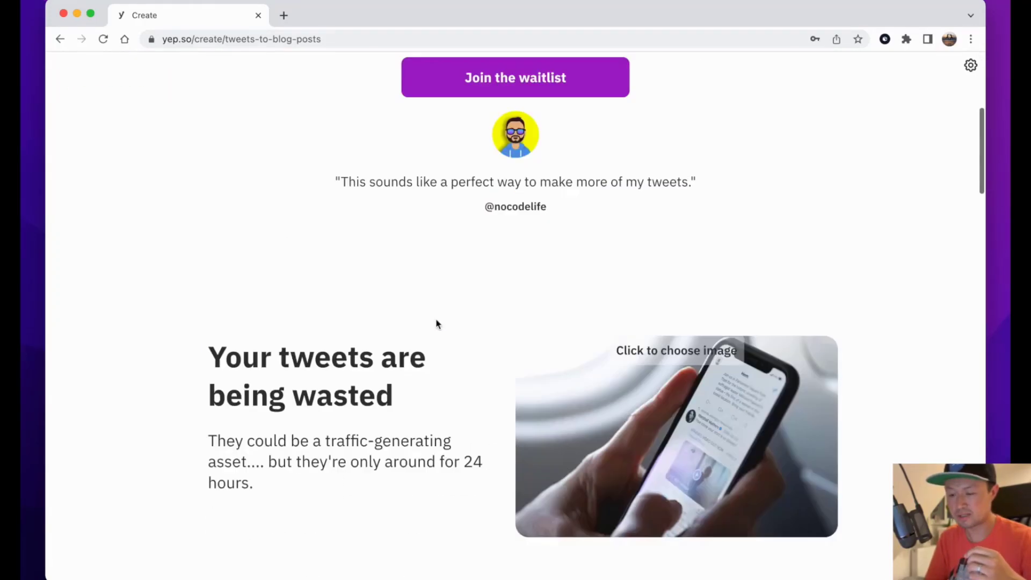
scroll(436, 323, up, 8)
scroll(436, 322, down, 10)
scroll(437, 324, up, 10)
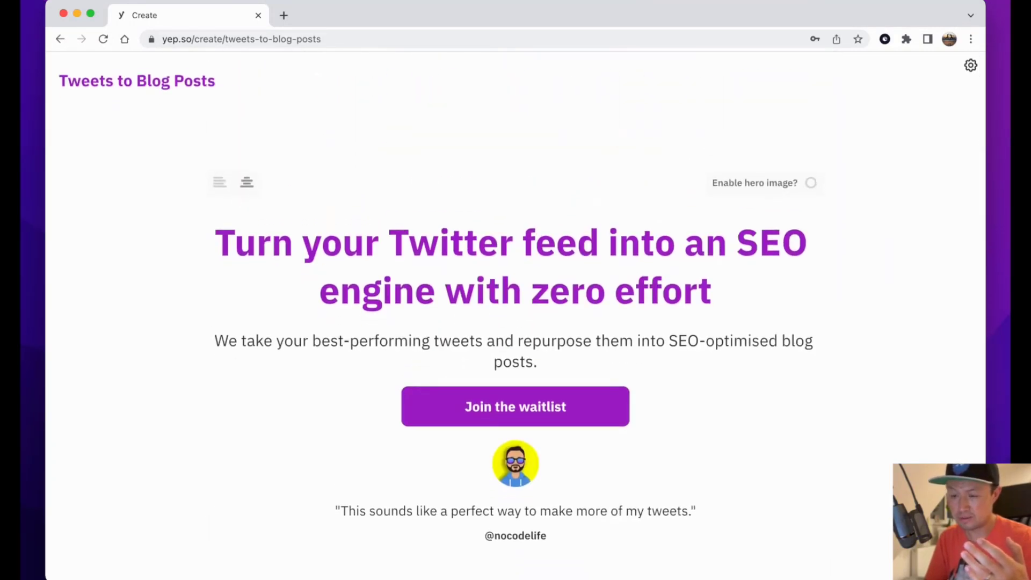
Publish the page as Public (everyone) and copy its yep.so/p/tweets-to-blog-posts link
click(971, 65)
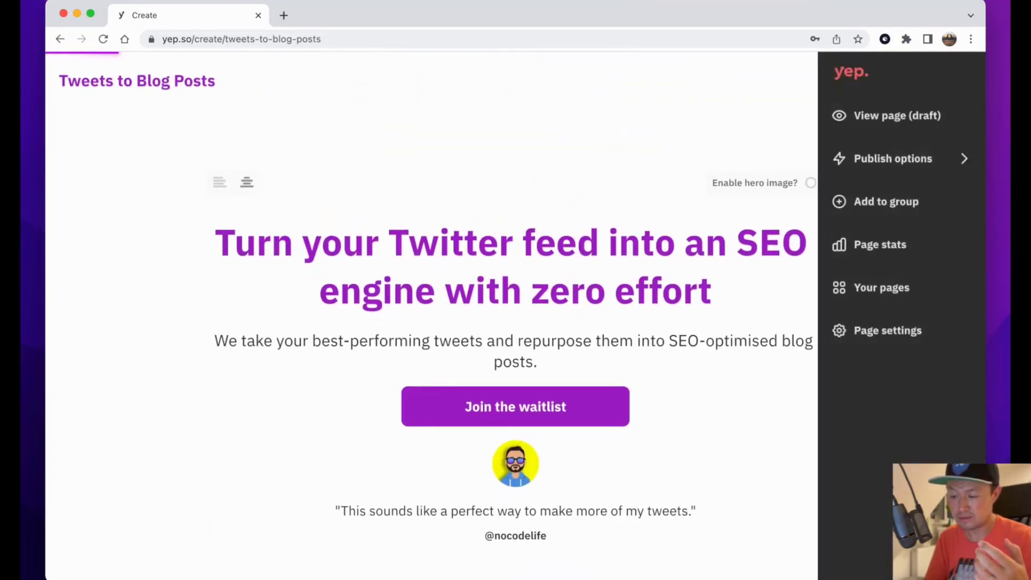
click(941, 167)
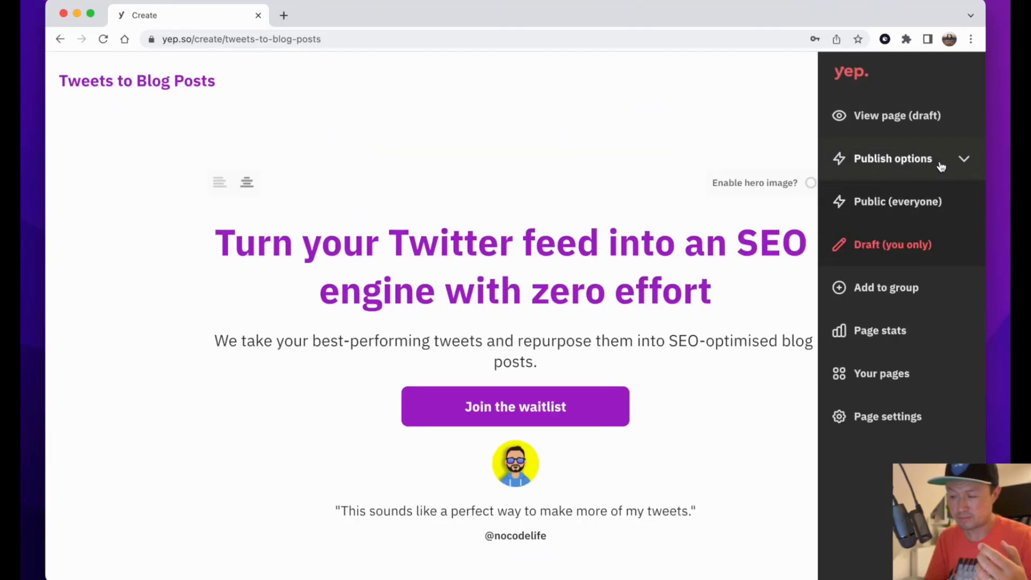
click(874, 210)
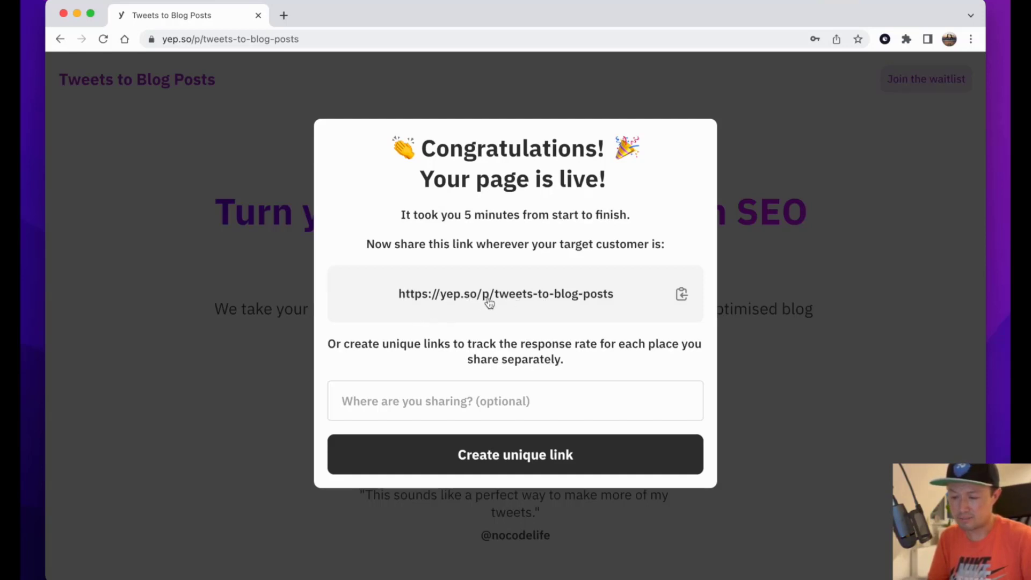
click(682, 296)
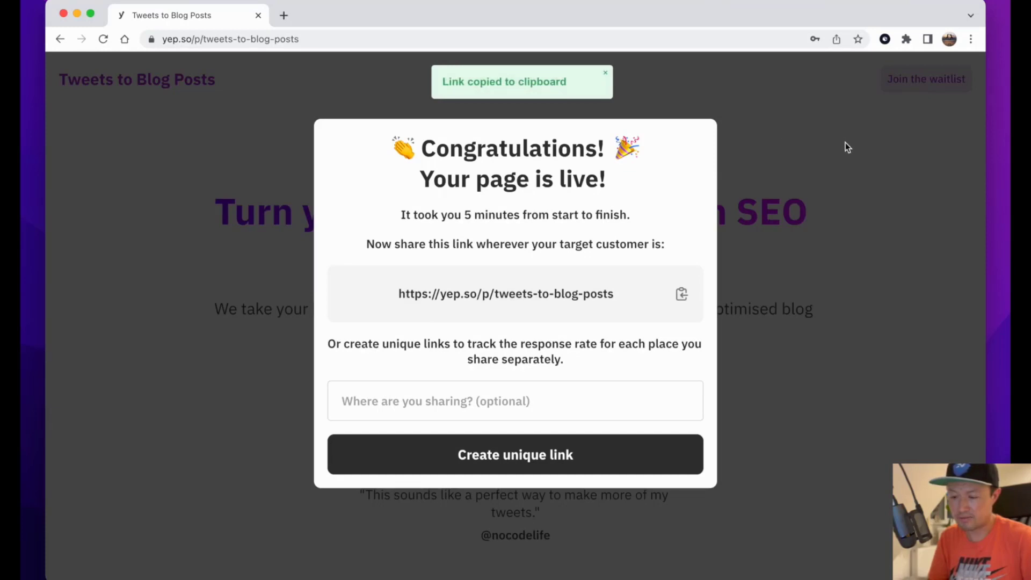
click(864, 272)
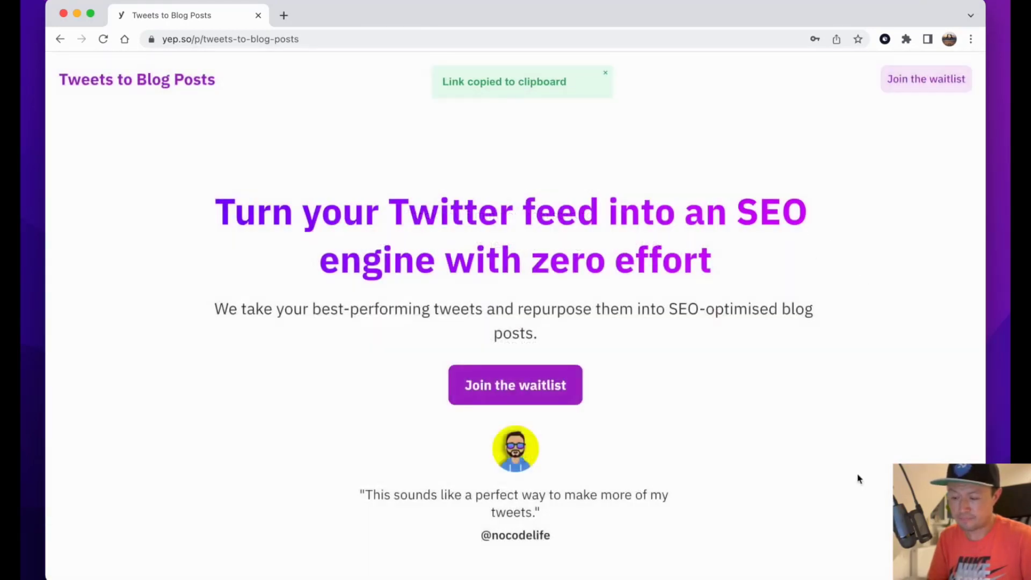
scroll(845, 341, down, 8)
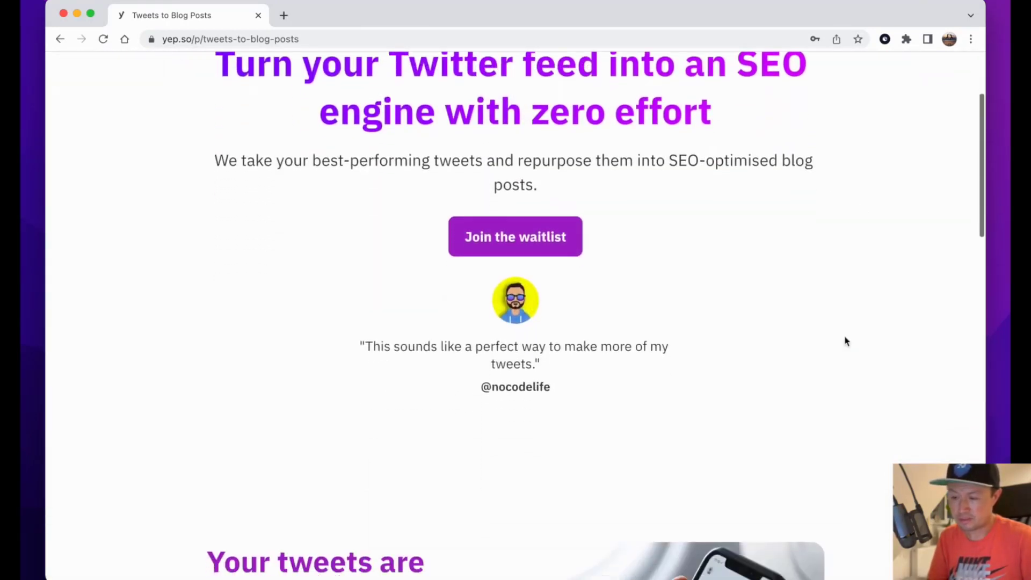
scroll(845, 341, up, 9)
scroll(845, 341, down, 10)
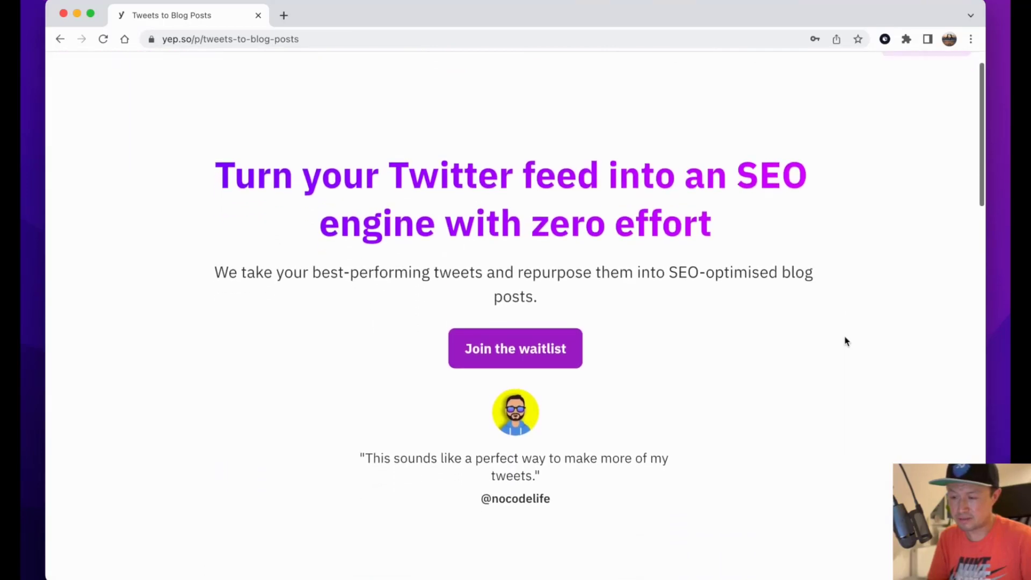
scroll(845, 341, down, 12)
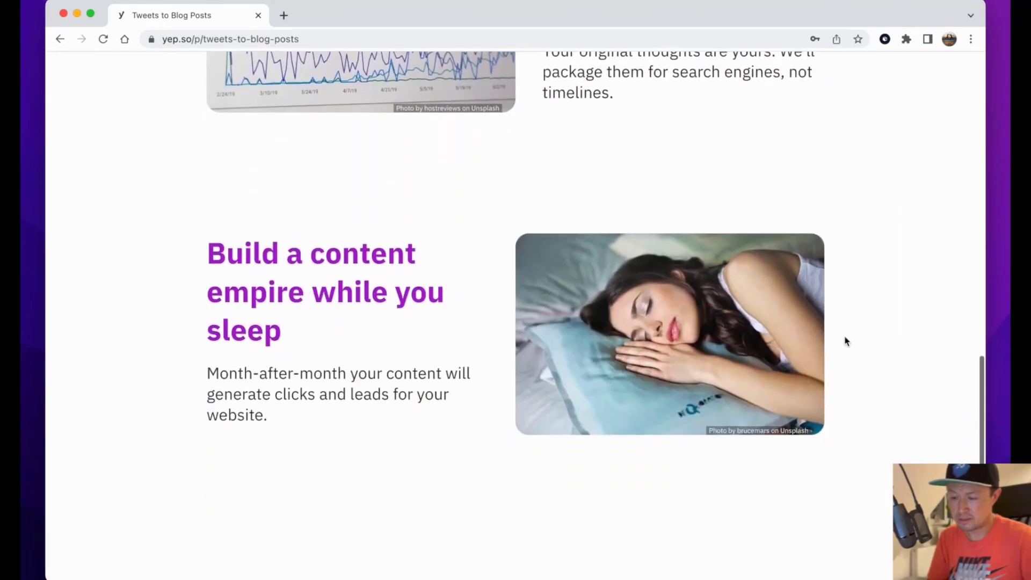
scroll(845, 341, up, 12)
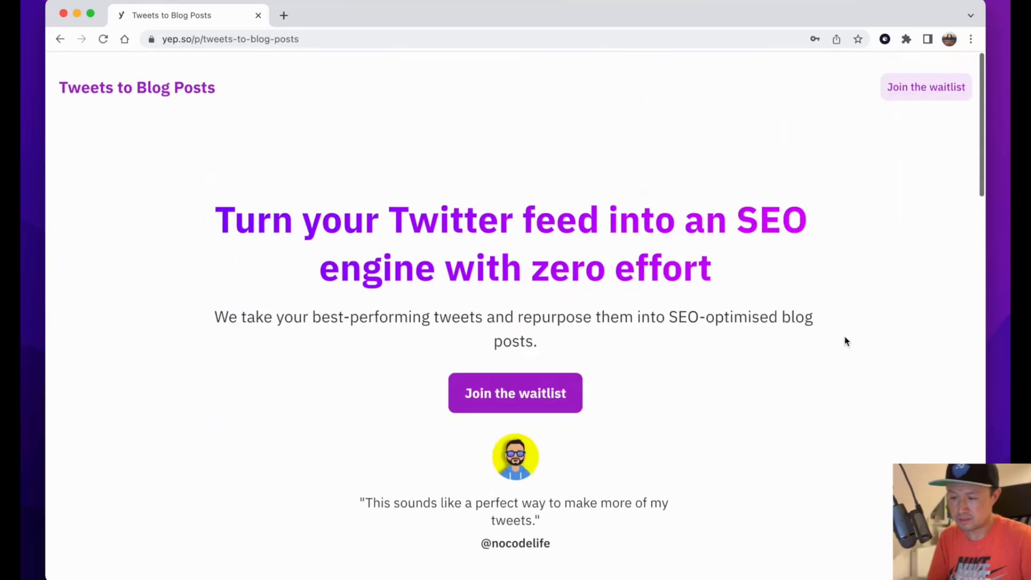
scroll(845, 341, down, 8)
scroll(869, 268, up, 10)
scroll(913, 134, down, 20)
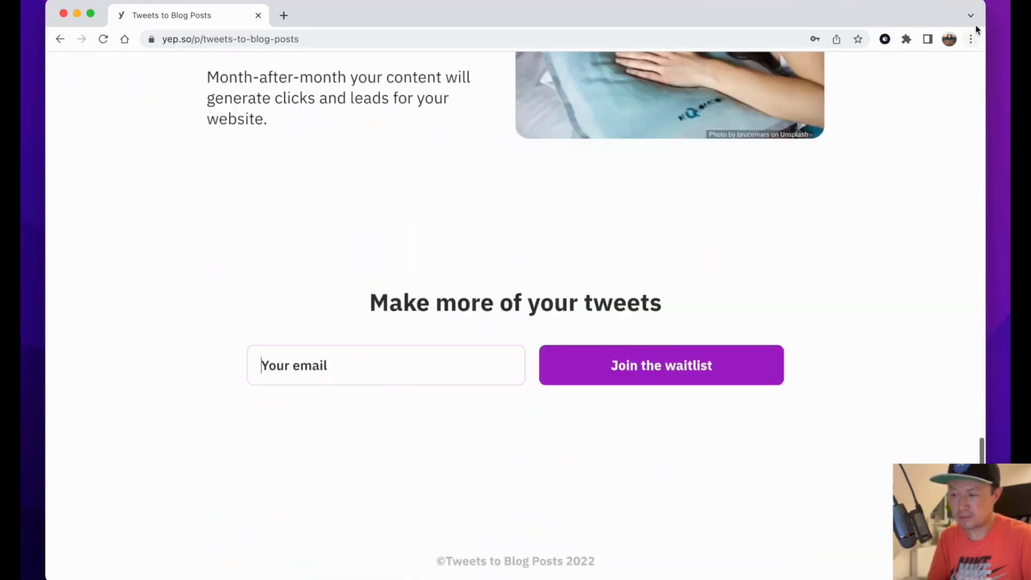
scroll(904, 162, up, 20)
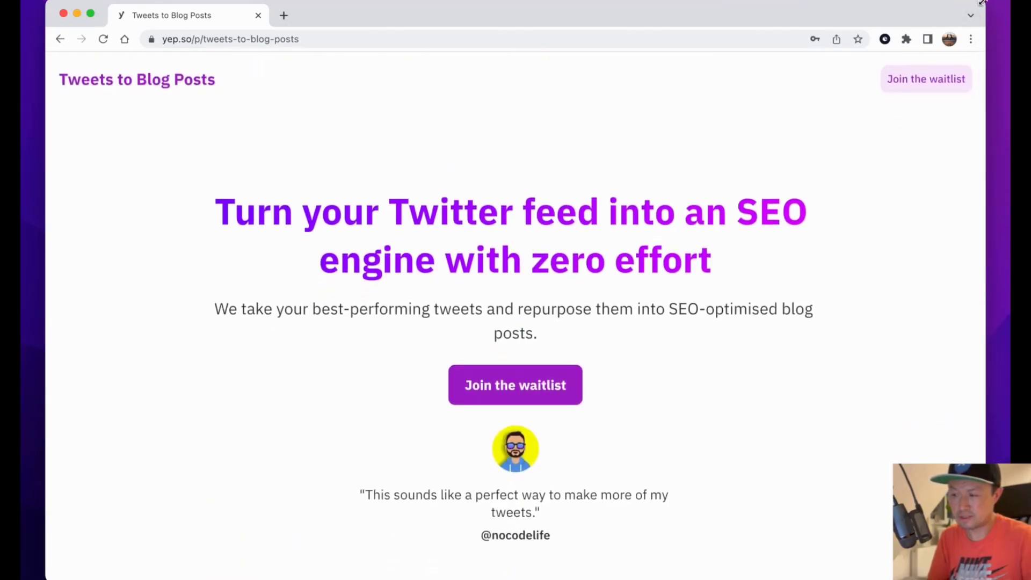
drag(984, 2, 381, 2)
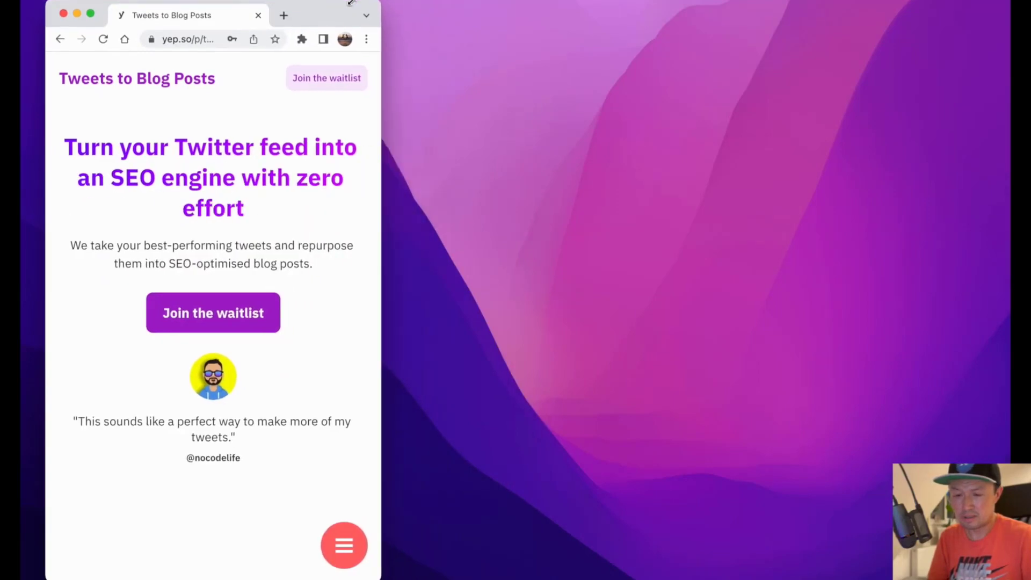
scroll(280, 182, down, 1)
scroll(280, 182, down, 20)
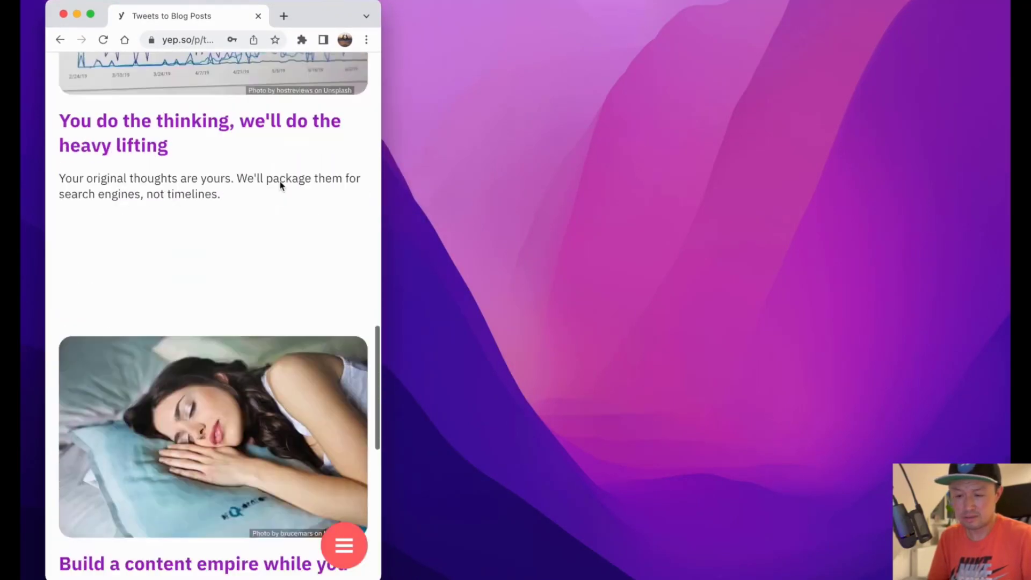
scroll(279, 186, up, 20)
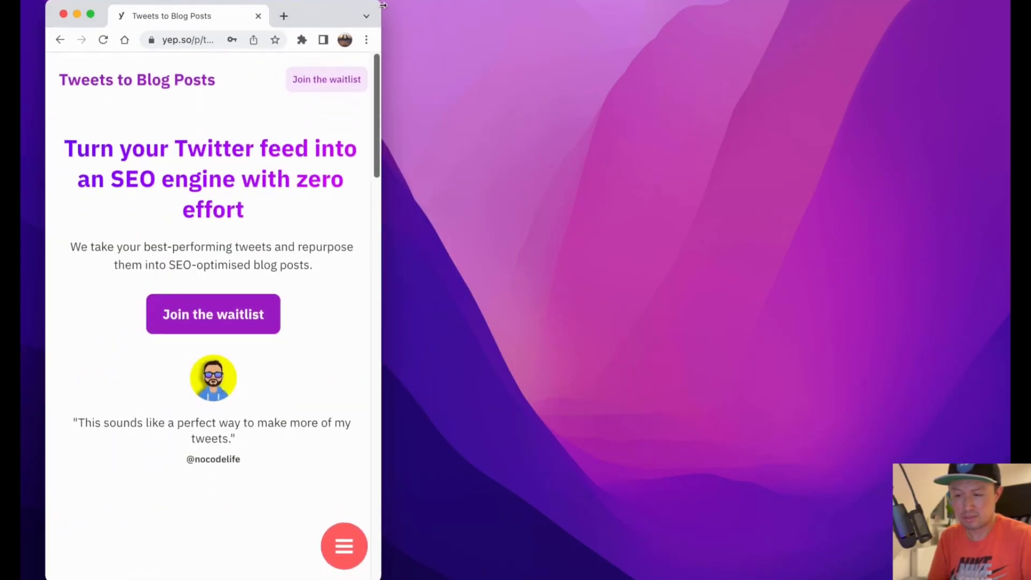
drag(381, 1, 939, 0)
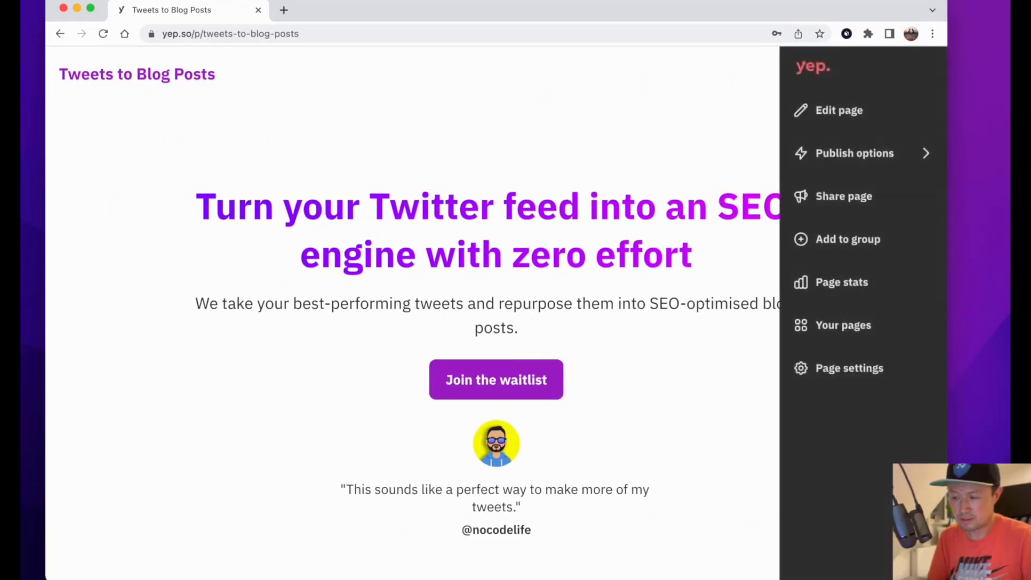
Open the Page stats dashboard, showing 0 views, 0 conversions and 0% conversion rate
click(842, 285)
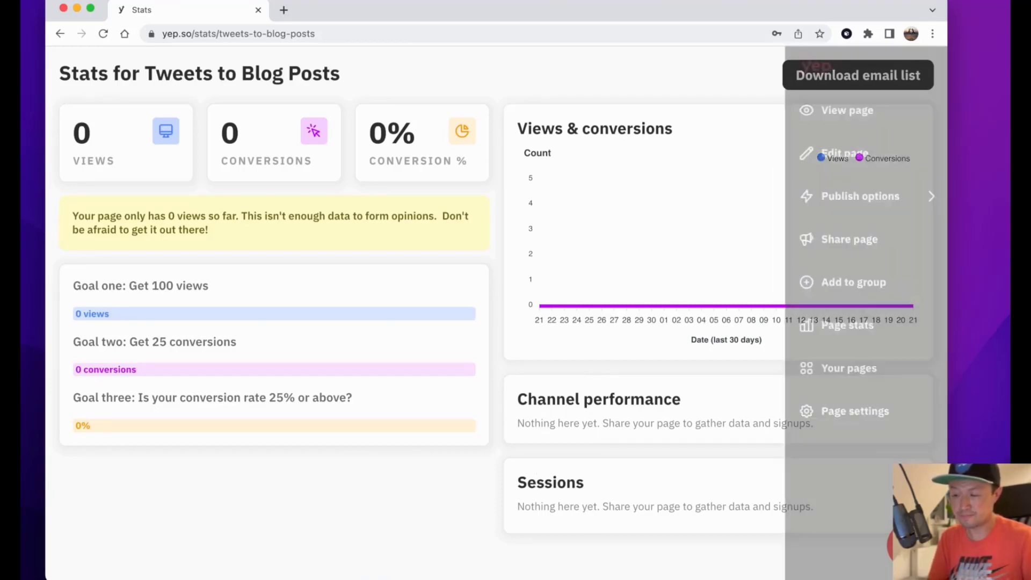
Open the live page and join its waitlist with a test email address
click(844, 109)
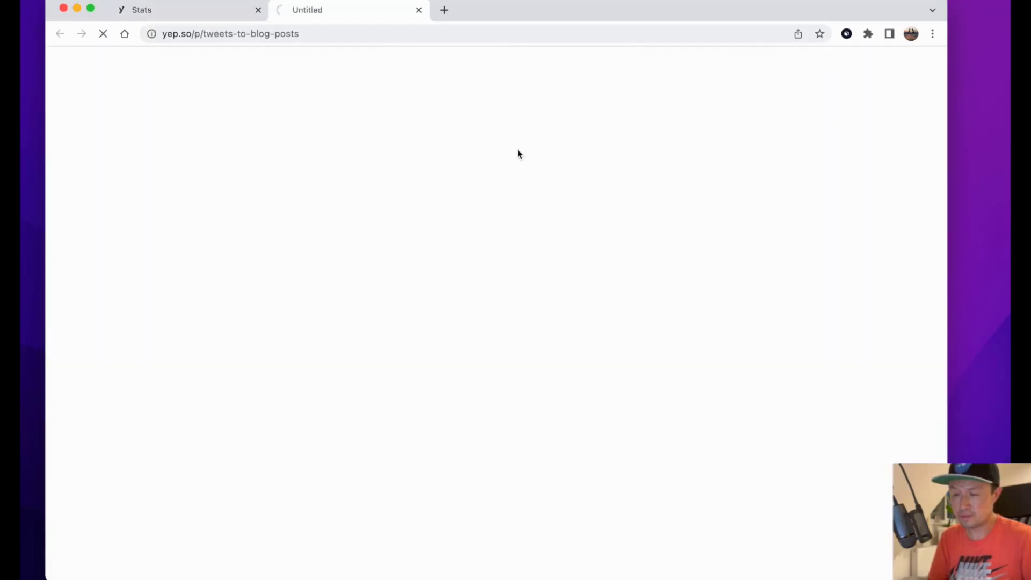
scroll(220, 215, down, 20)
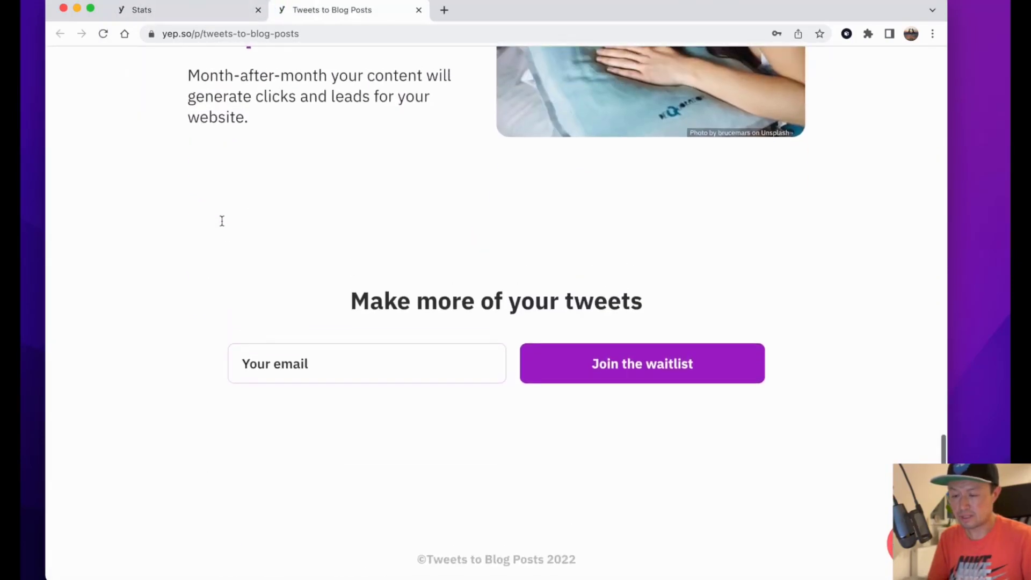
text(test@)
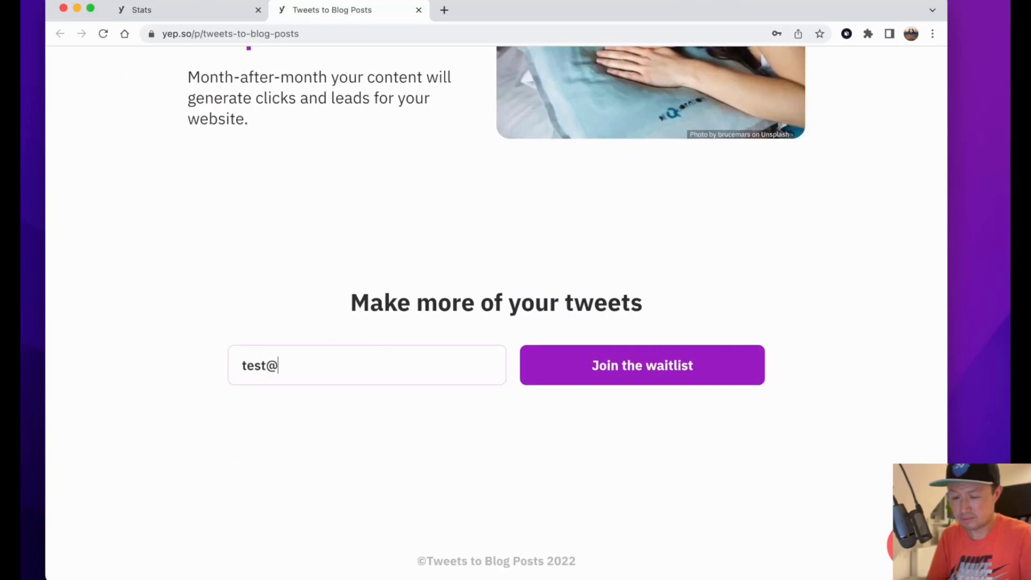
text(test.com)
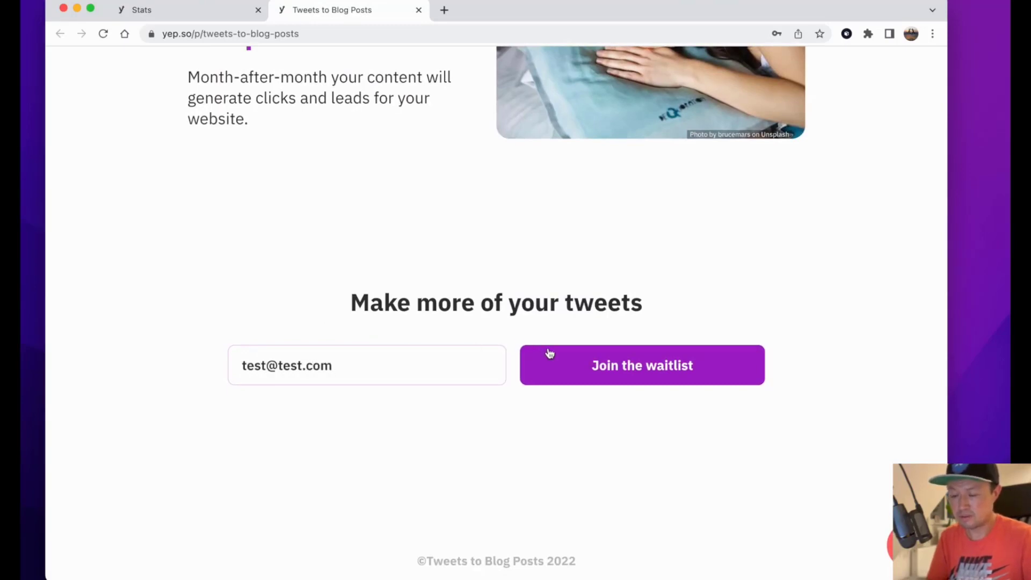
click(549, 353)
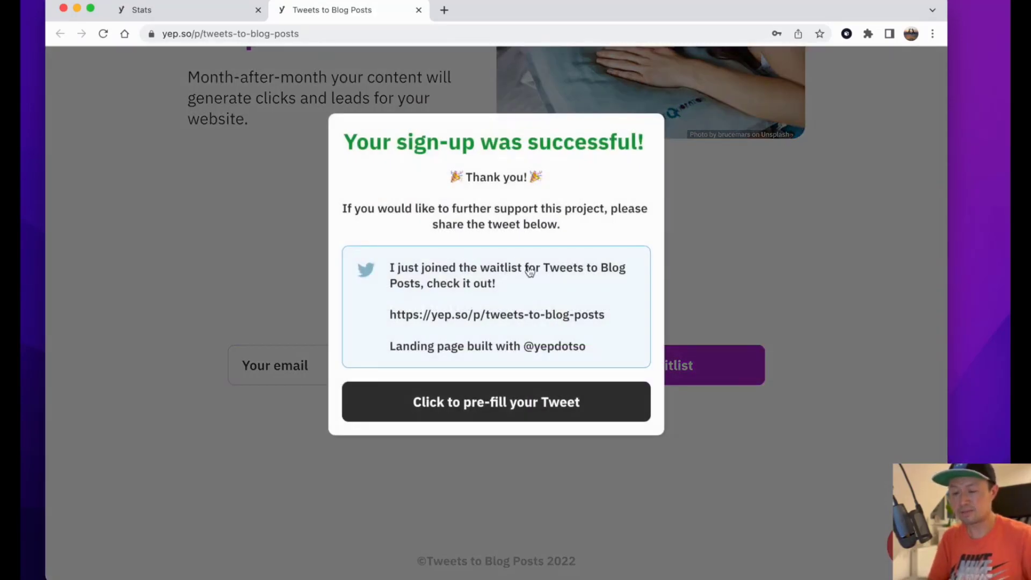